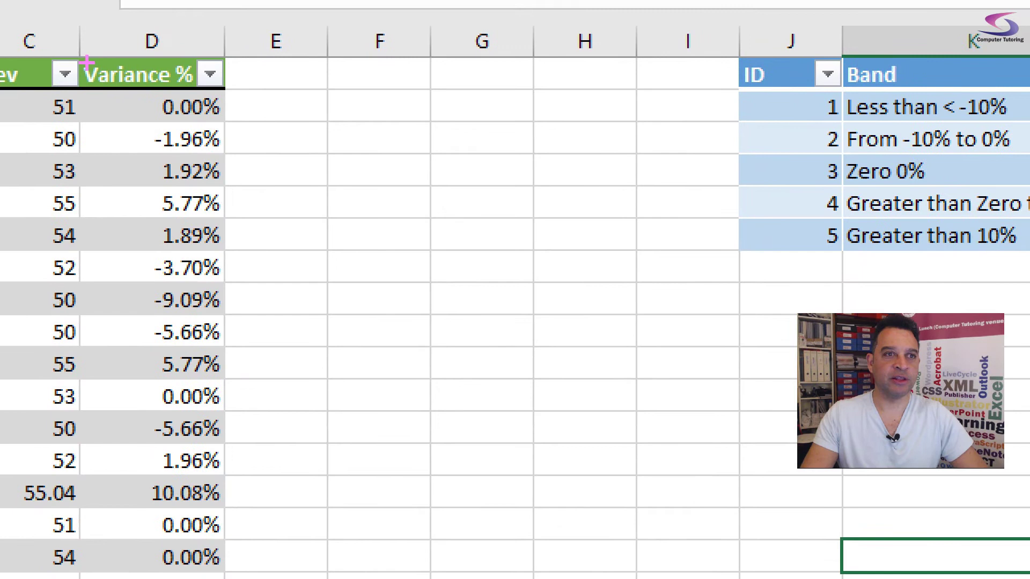
- Close the Power BI welcome start screen, leaving a blank untitled report page
mouse_move(61, 36)
left_mouse_down()
mouse_move(283, 363)
mouse_move(272, 404)
left_mouse_up()
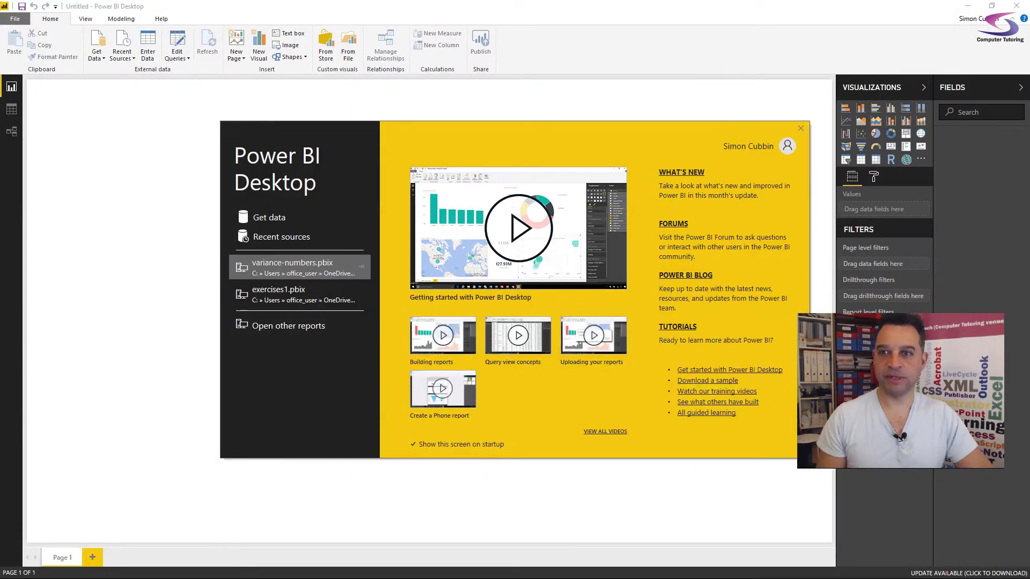
left_click(802, 128)
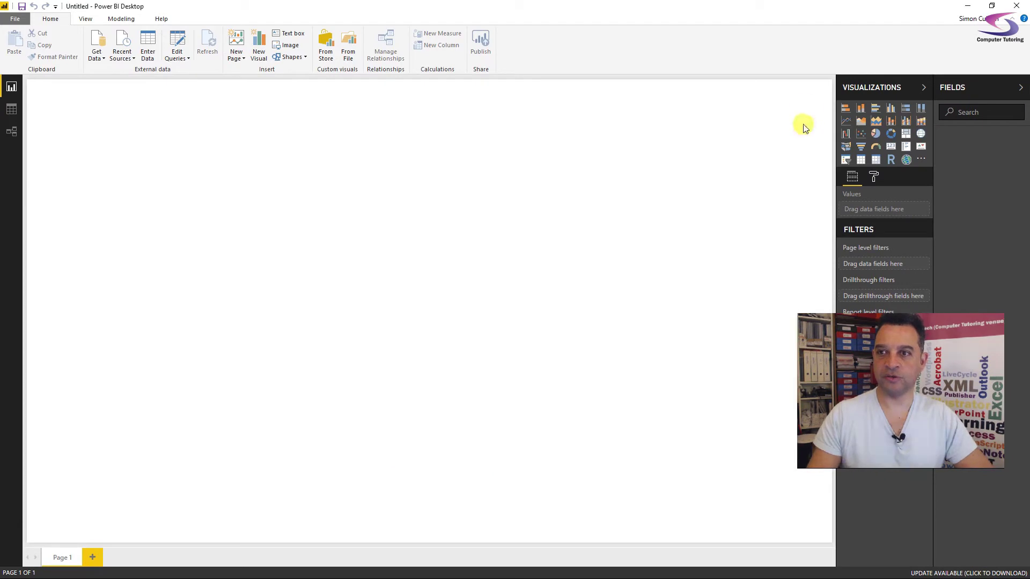
left_click_drag(906, 368, 897, 386)
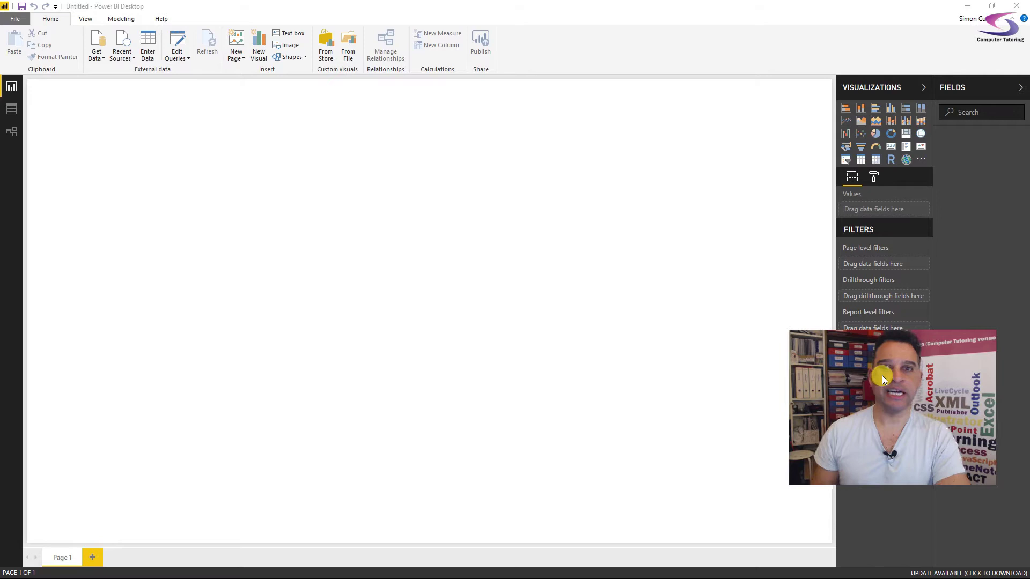
- Connect to the Excel workbook percentage variance.xlsx through Get Data to reach the Navigator
left_click(100, 53)
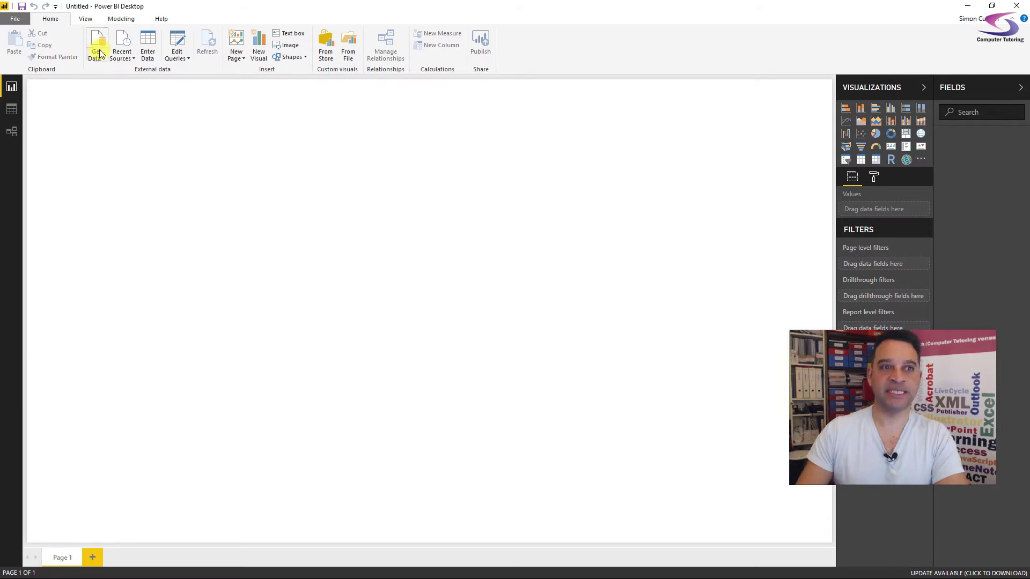
left_click(100, 54)
left_click(119, 89)
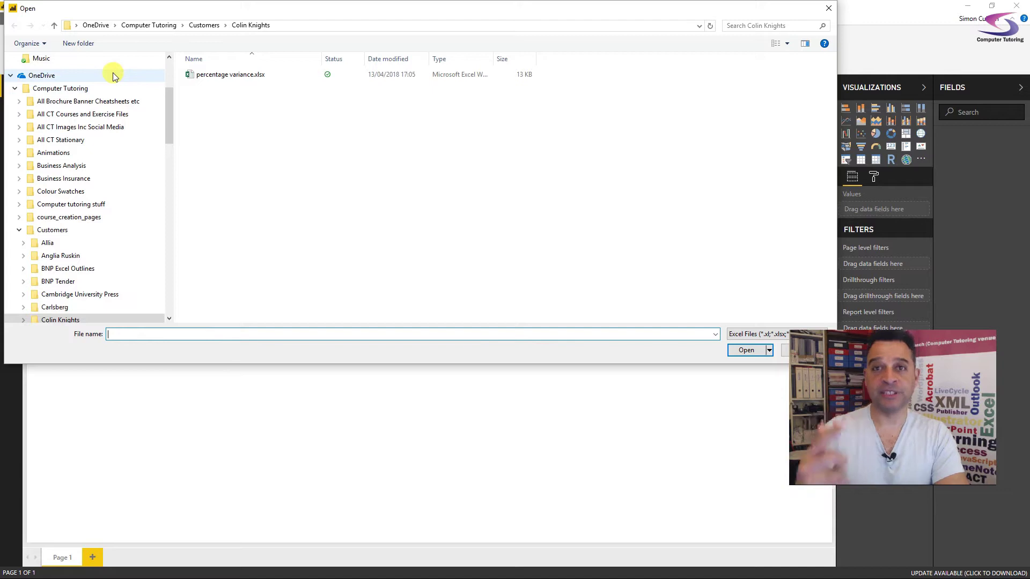
double_click(210, 75)
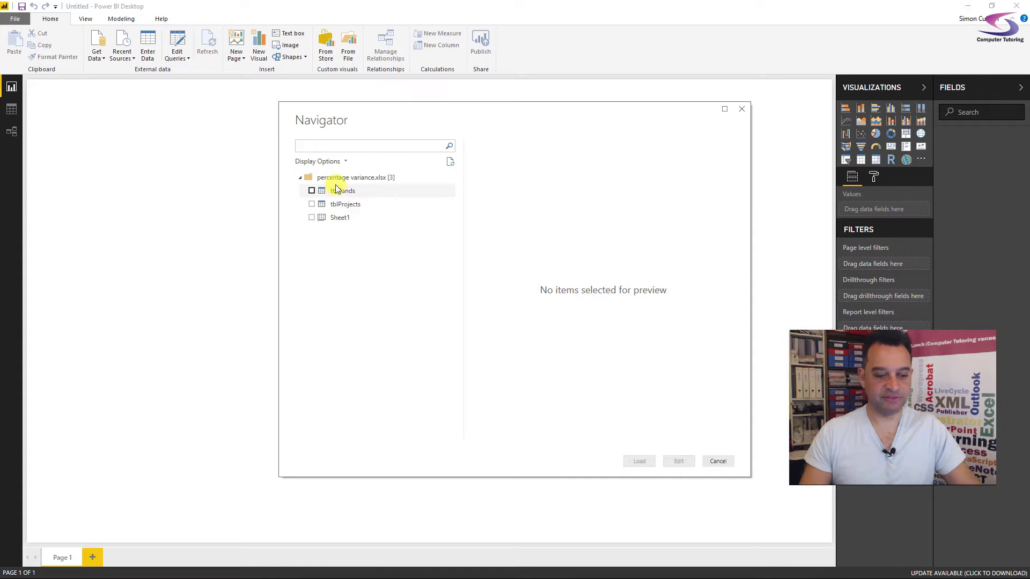
- In Excel, confirm the band and projects tables are named tblBands and tblProjects
key("alt+Tab")
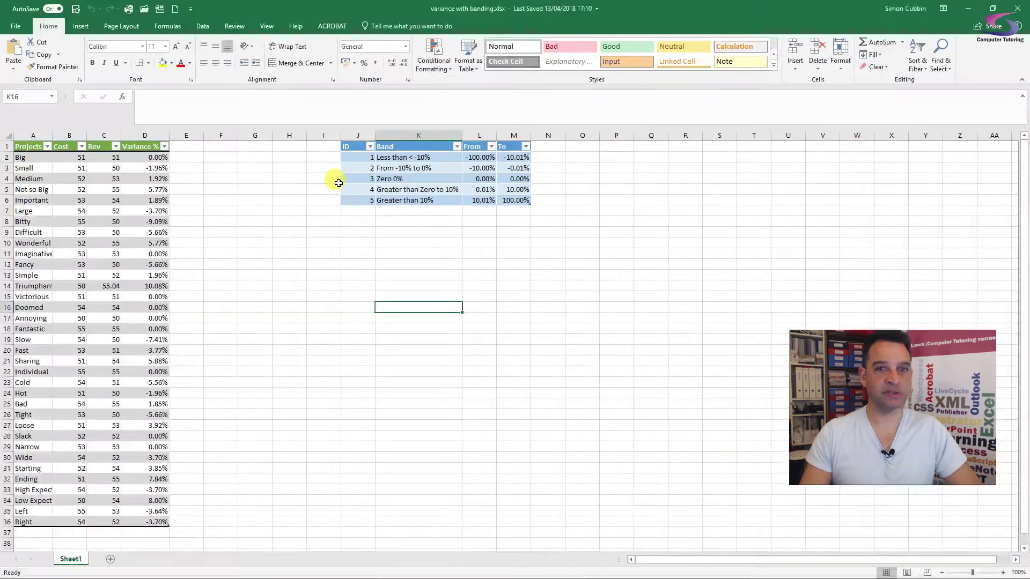
left_click(402, 179)
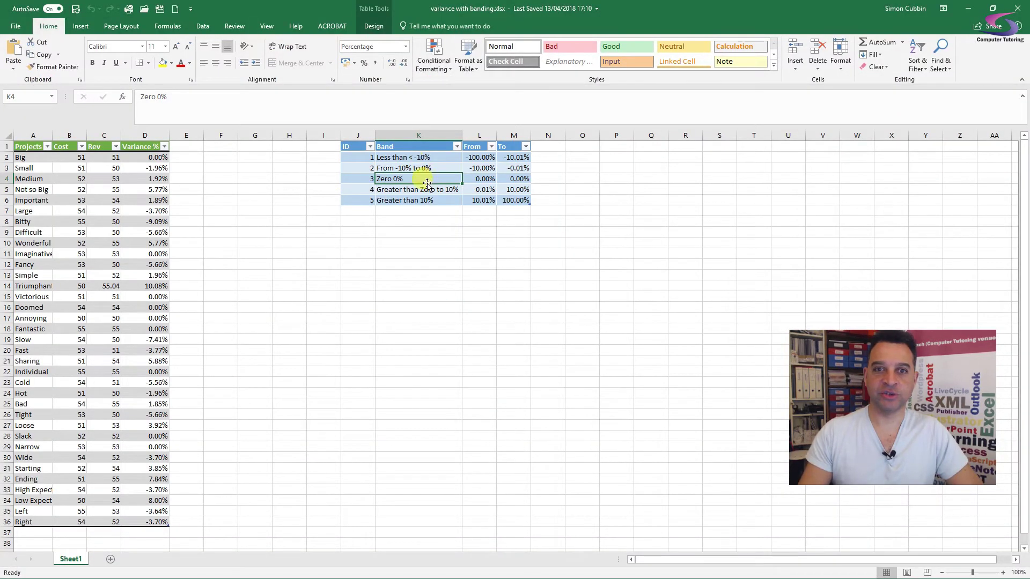
left_click(372, 25)
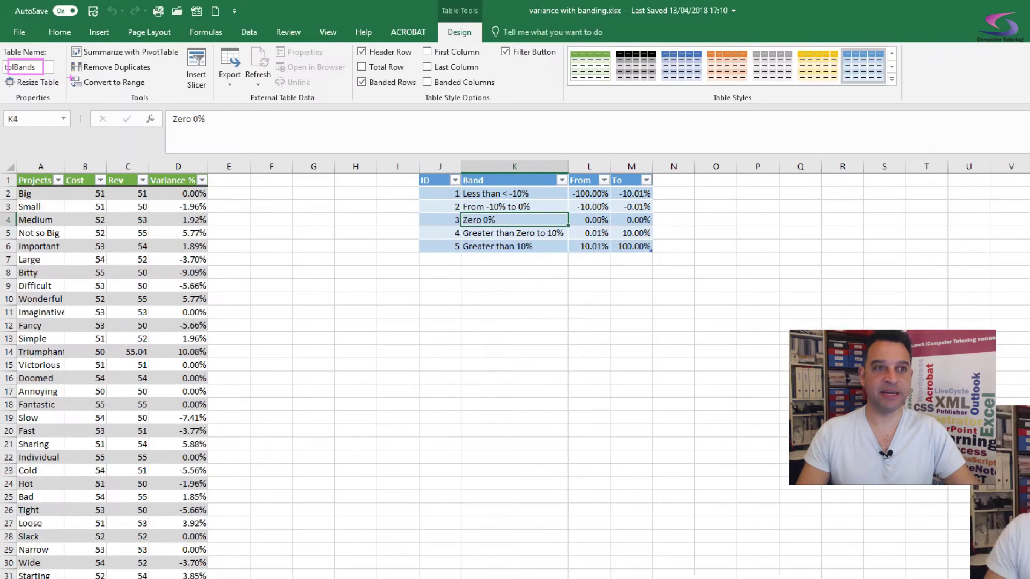
left_click(305, 402)
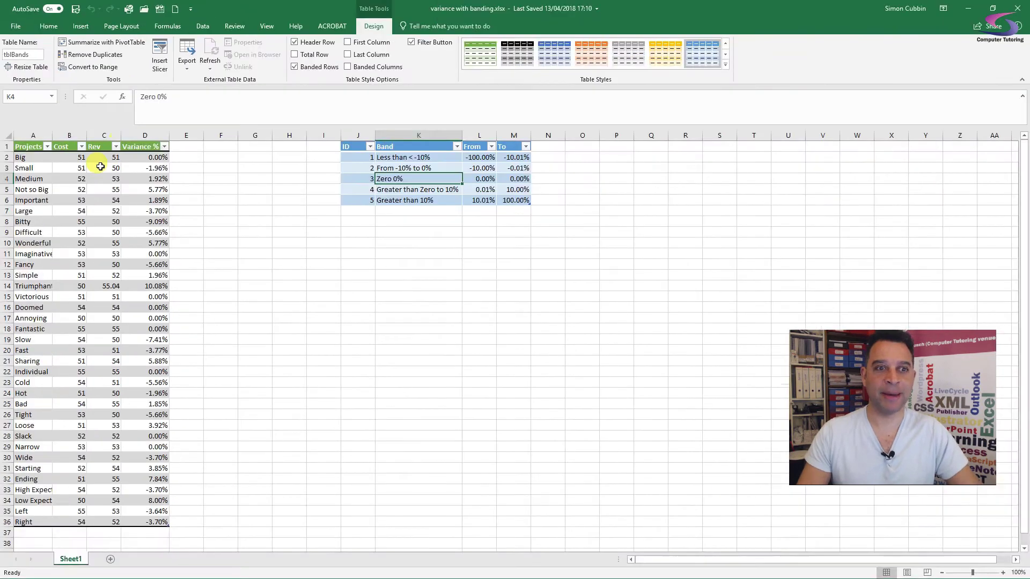
left_click(305, 465)
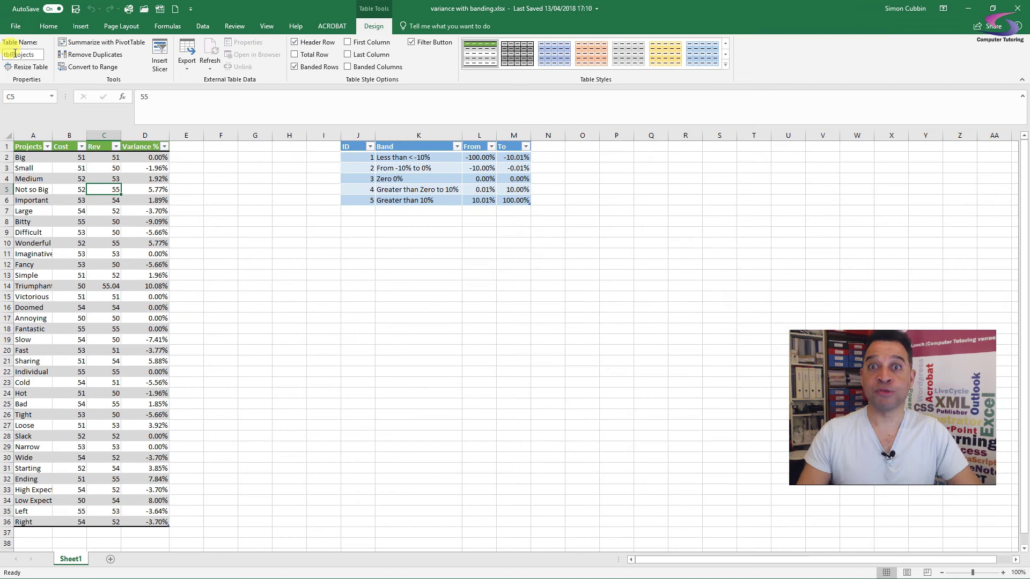
- Close Excel, then load tblBands and tblProjects from the Navigator into the model
left_click(1018, 8)
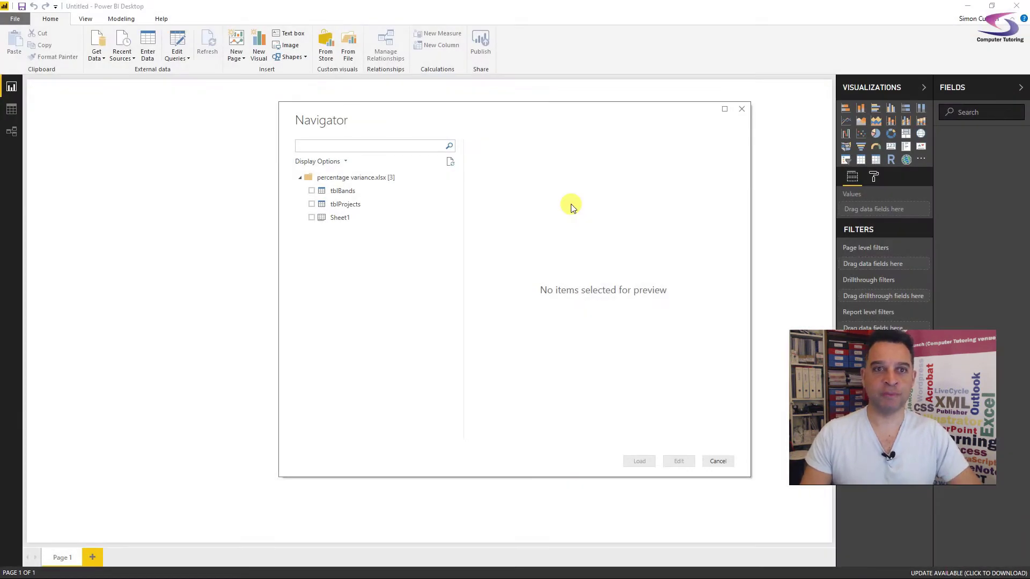
left_click(313, 191)
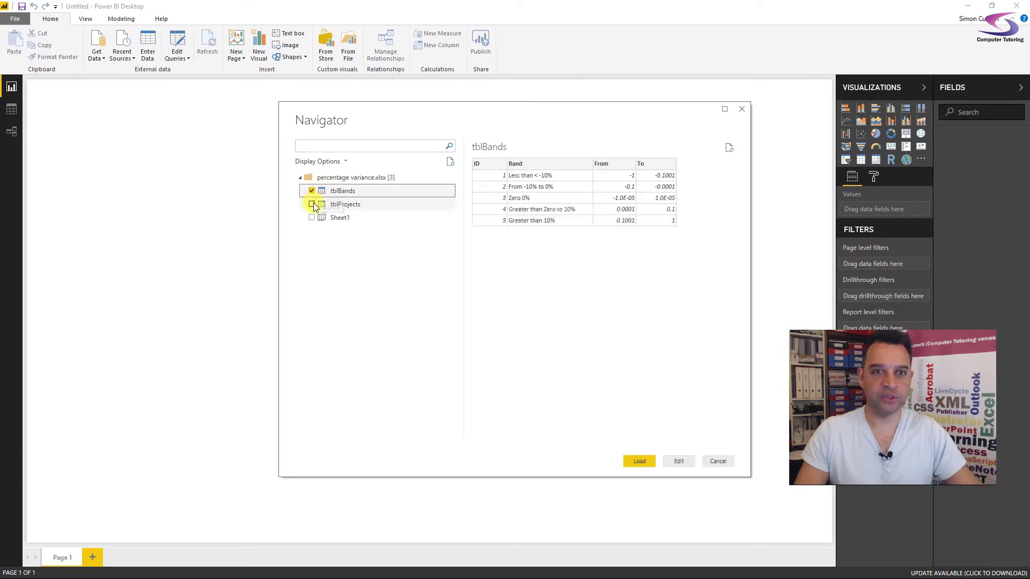
left_click(313, 204)
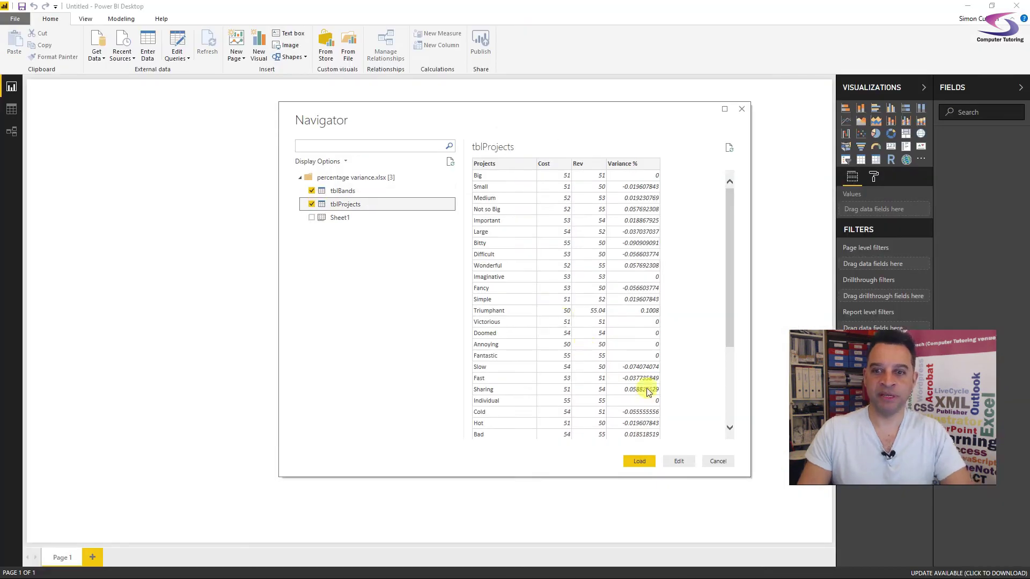
left_click(638, 460)
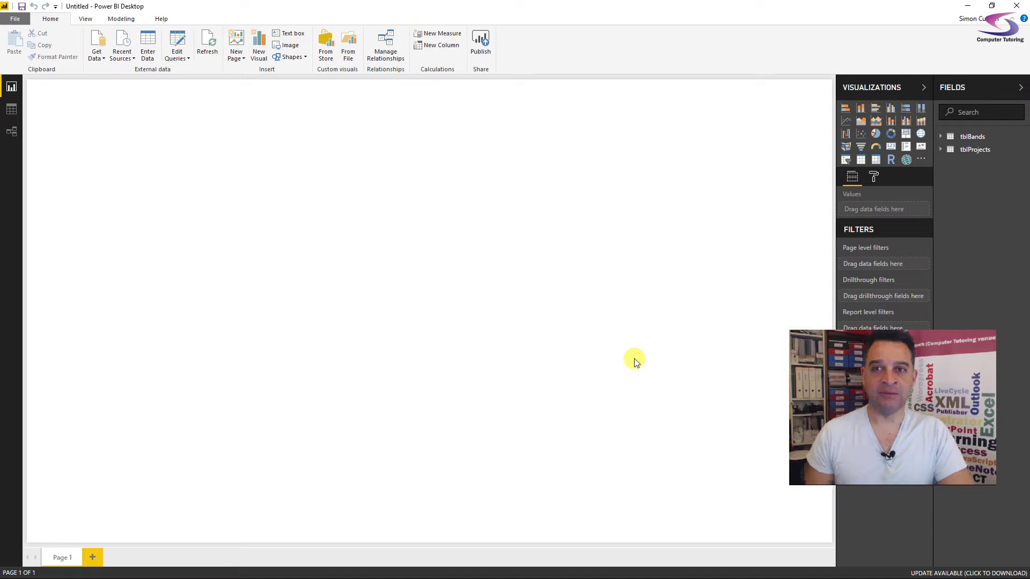
- In Relationships view, arrange tblProjects on the left with tblBands to its right
left_click(12, 131)
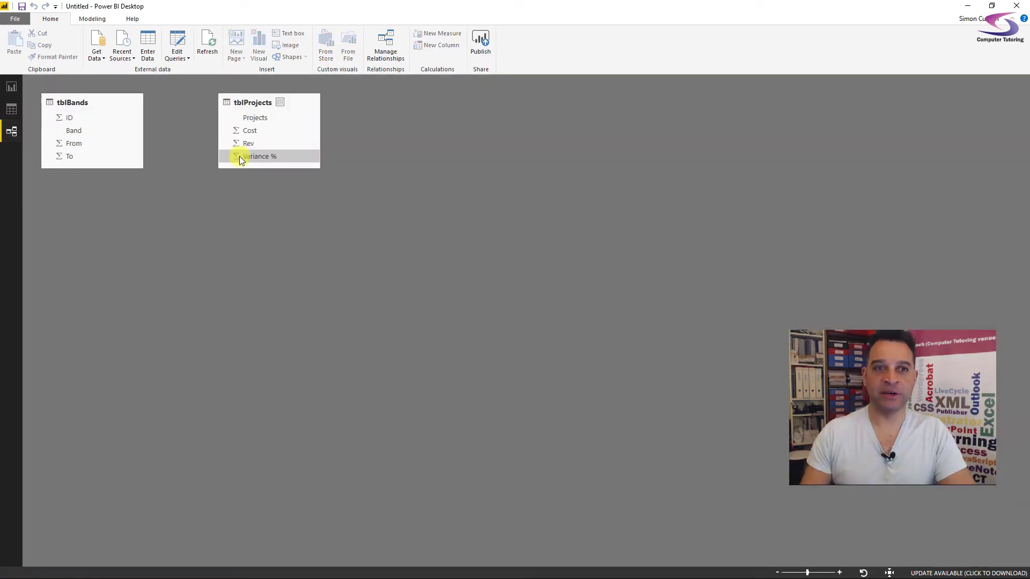
left_click_drag(268, 102, 285, 106)
left_click_drag(71, 100, 76, 108)
left_click_drag(249, 106, 233, 109)
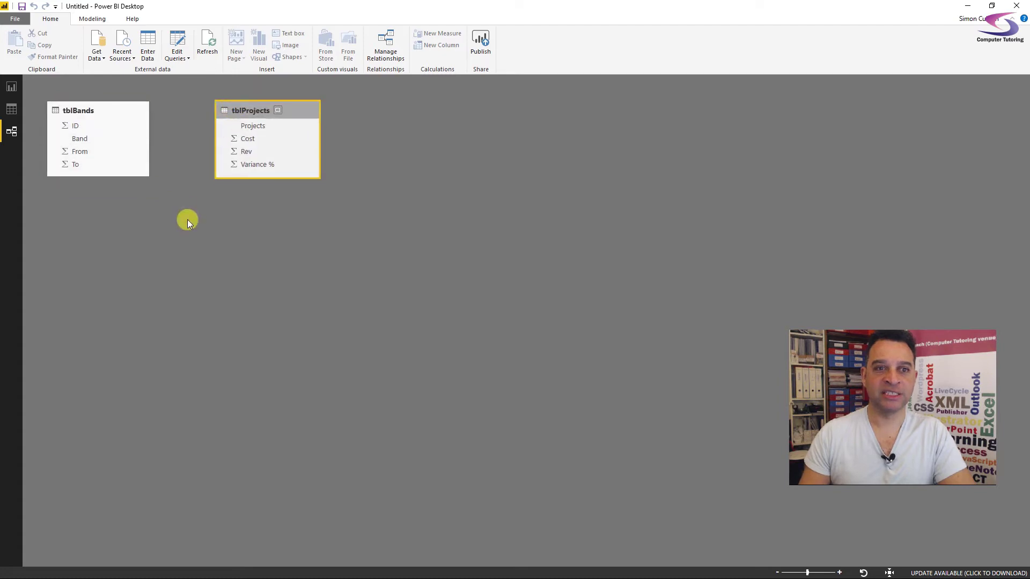
left_click_drag(71, 110, 435, 125)
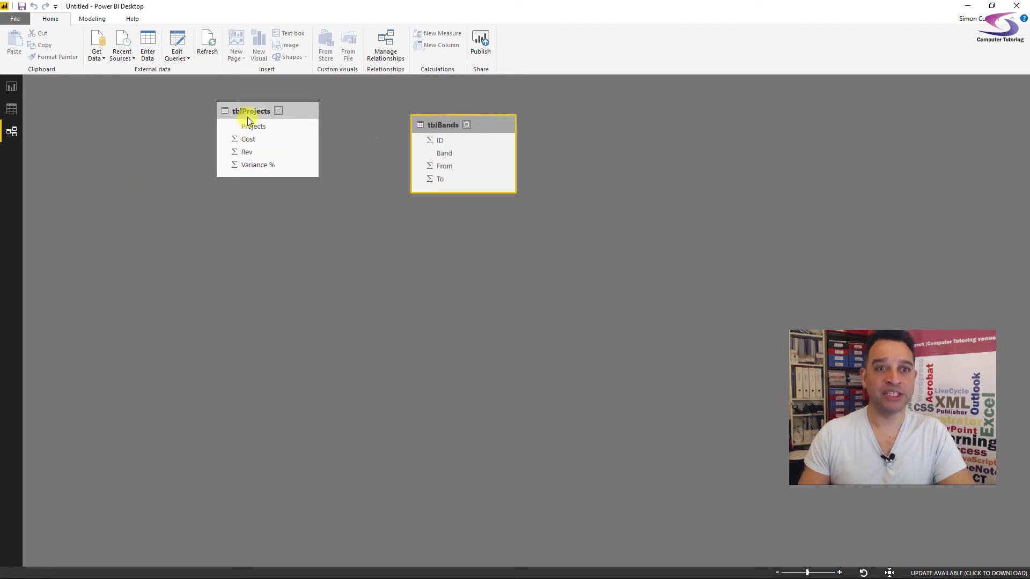
left_click_drag(248, 121, 194, 137)
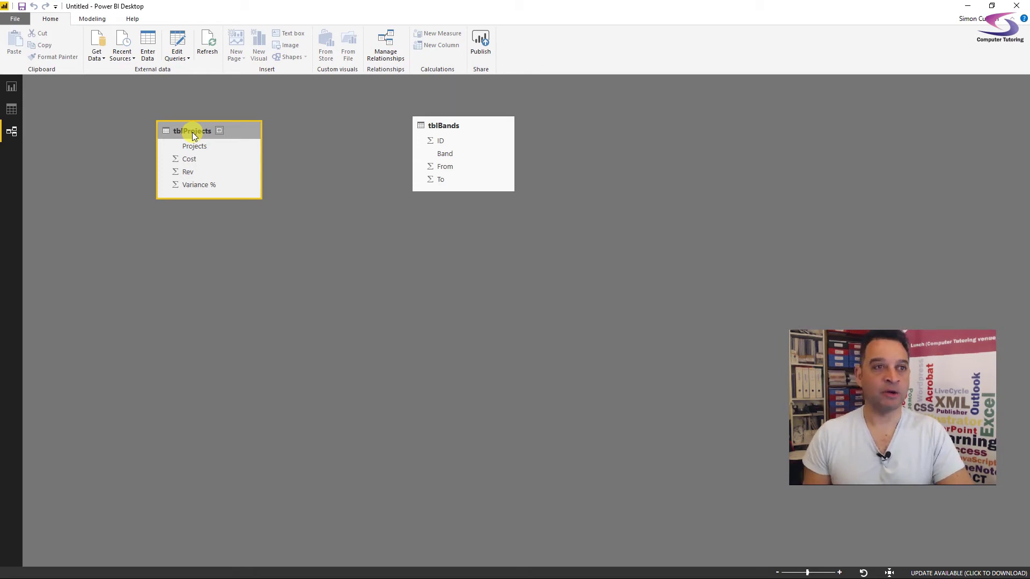
- Show tblProjects in Data view, select the Variance % column, and bring up Modeling
left_click(11, 111)
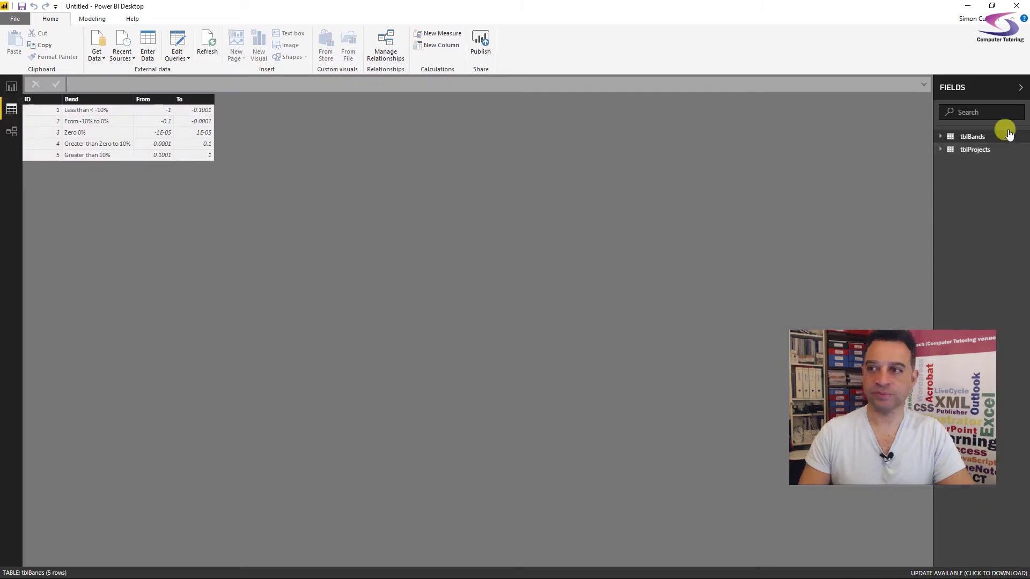
left_click(975, 151)
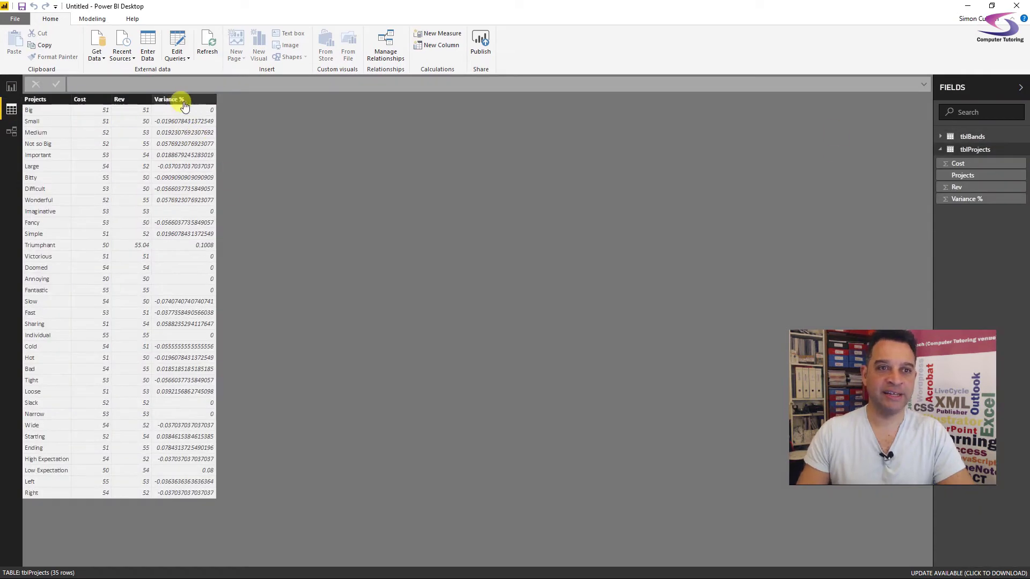
left_click(193, 99)
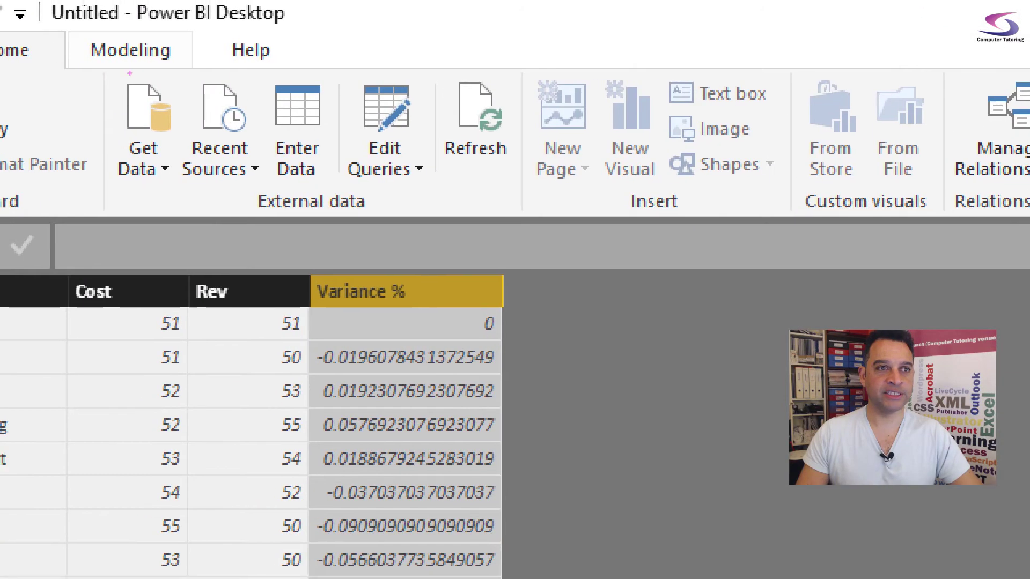
left_click_drag(71, 31, 205, 73)
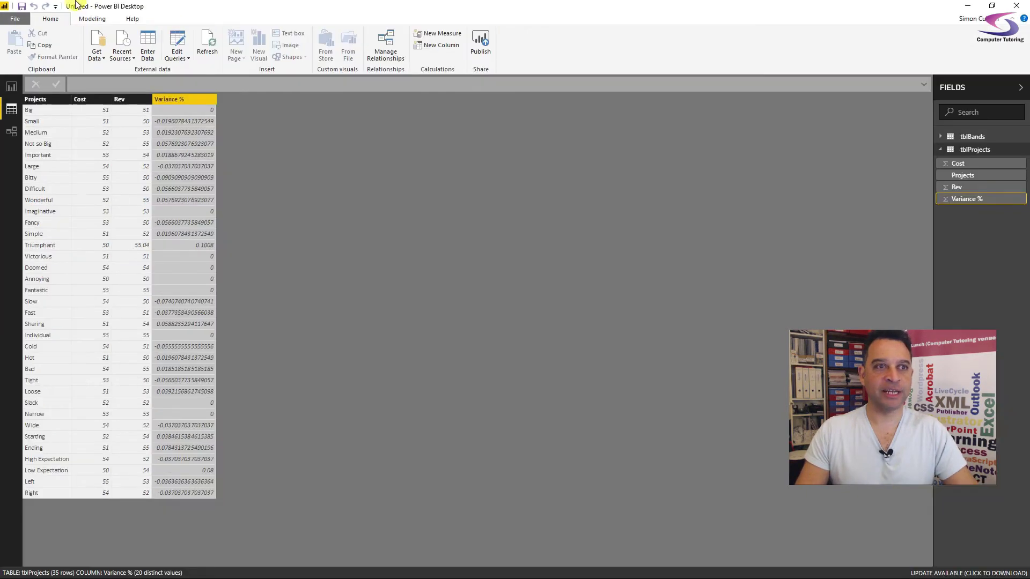
left_click(92, 19)
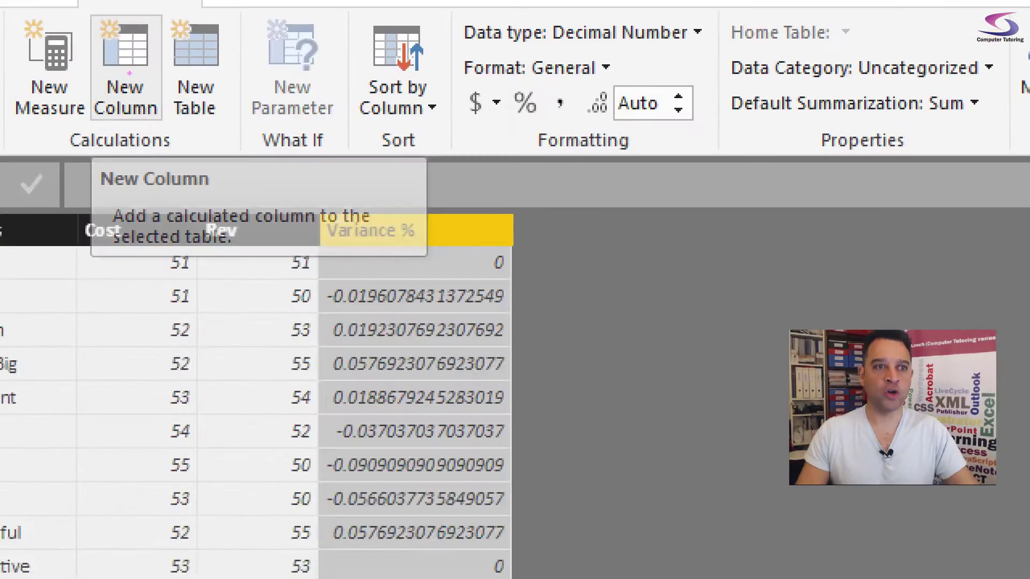
left_click_drag(74, 27, 99, 69)
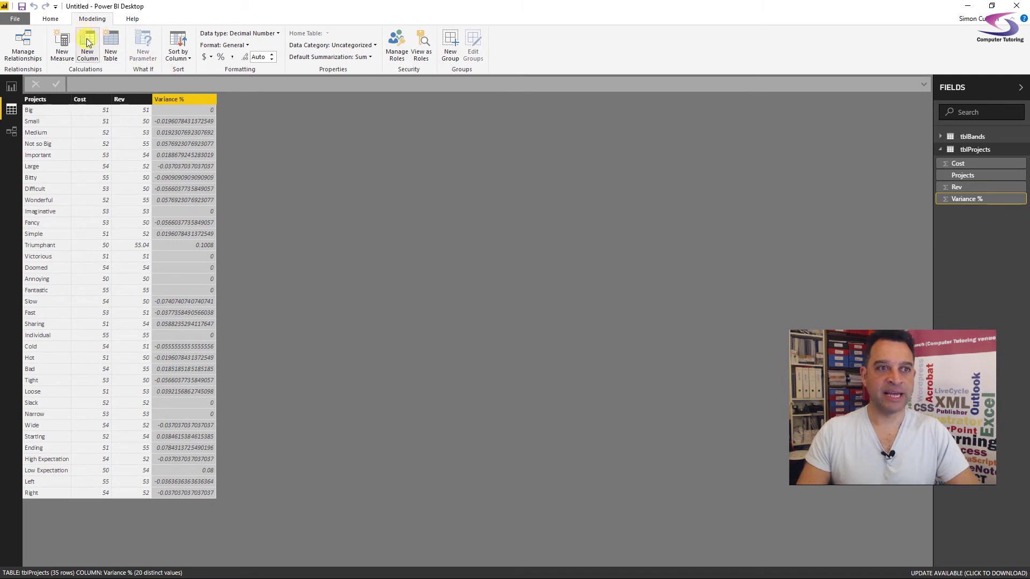
- Add a new calculated column to tblProjects and begin its formula as BAND =
left_click(88, 49)
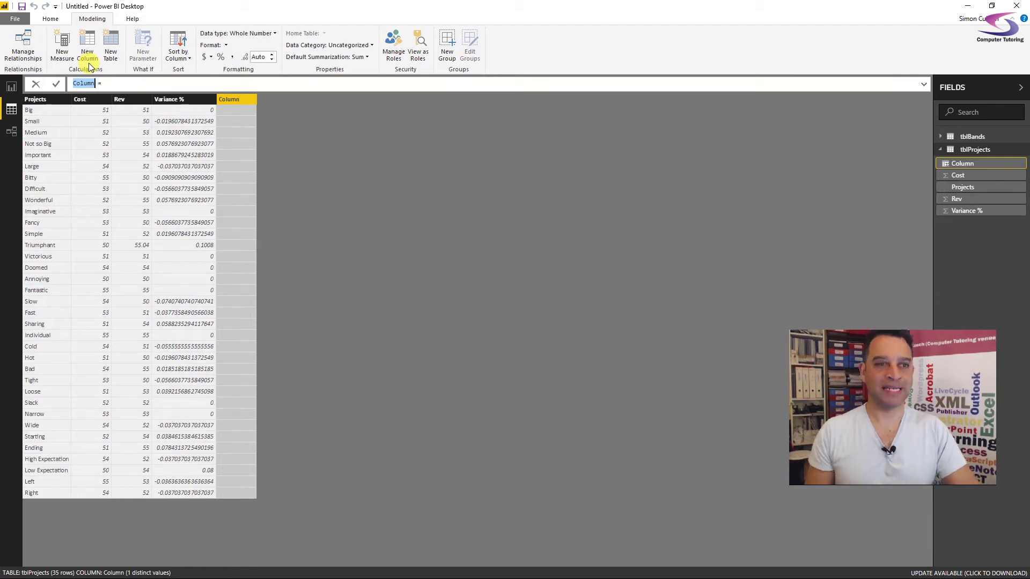
type("BAND")
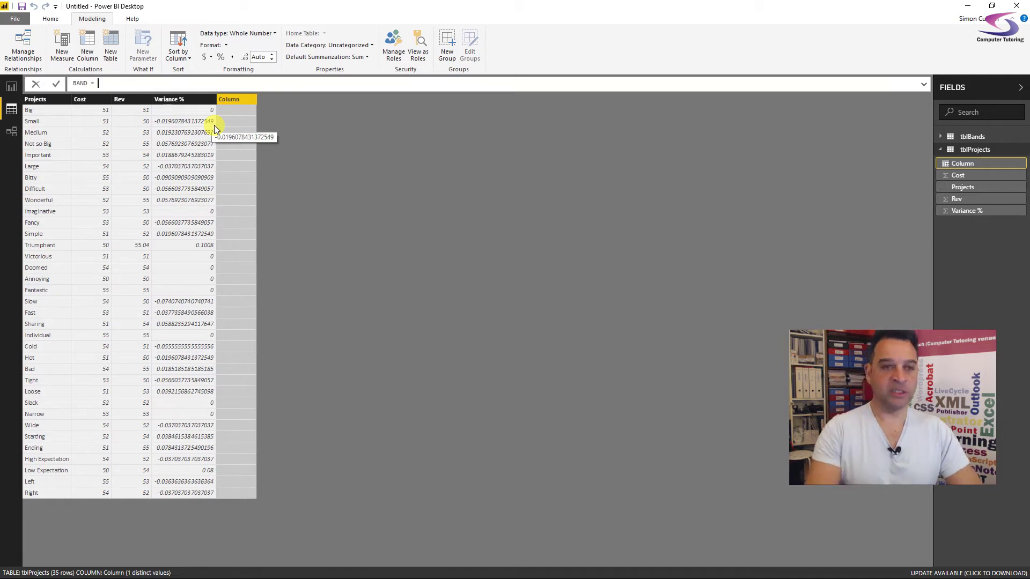
- Start the formula with CALCULATE(VALUES(tblBands[Band]), as the value to return
type("CALCULATE(")
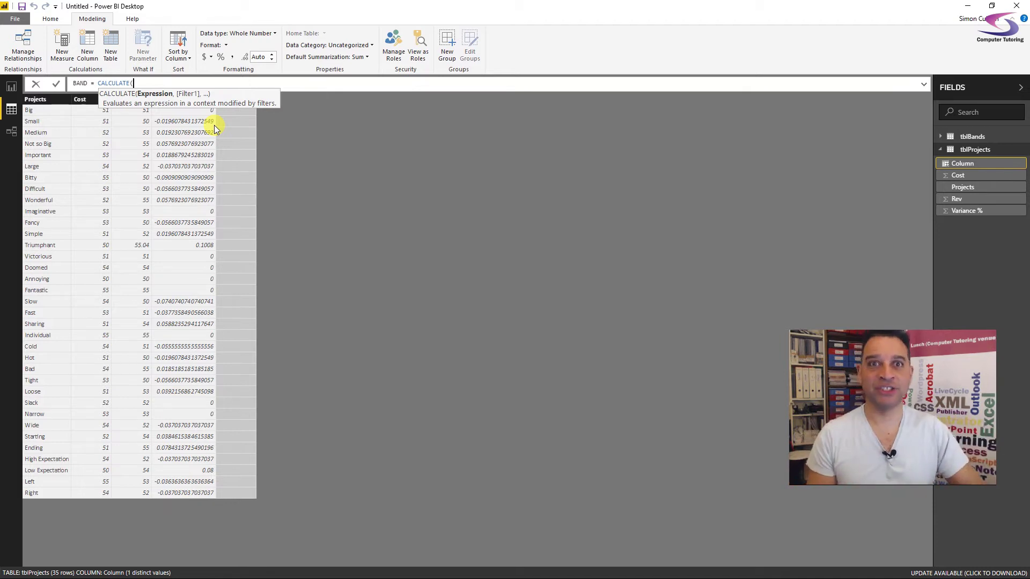
type("tblBa")
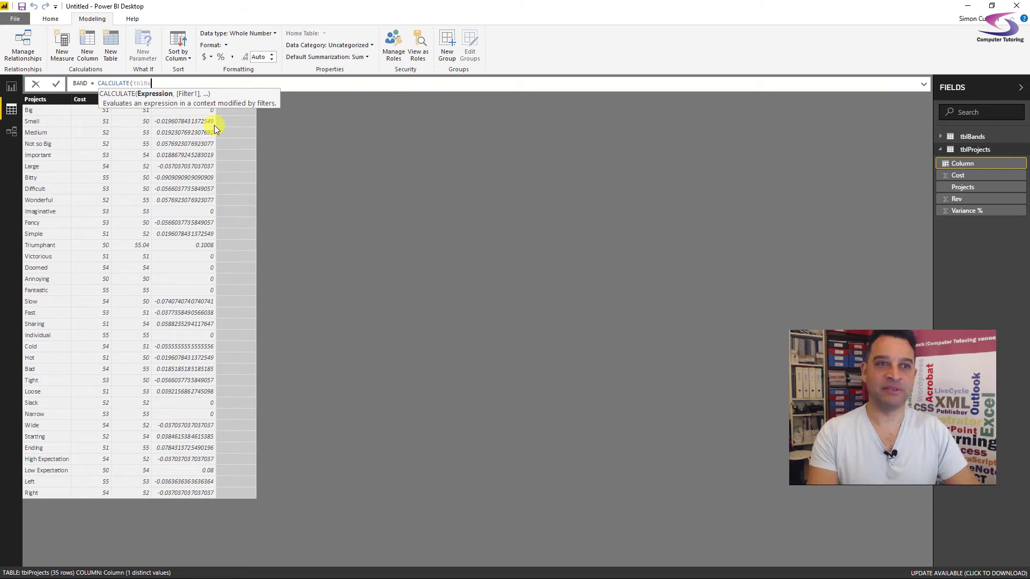
key("BackSpace")
key("BackSpace")
key("BackSpace")
key("BackSpace")
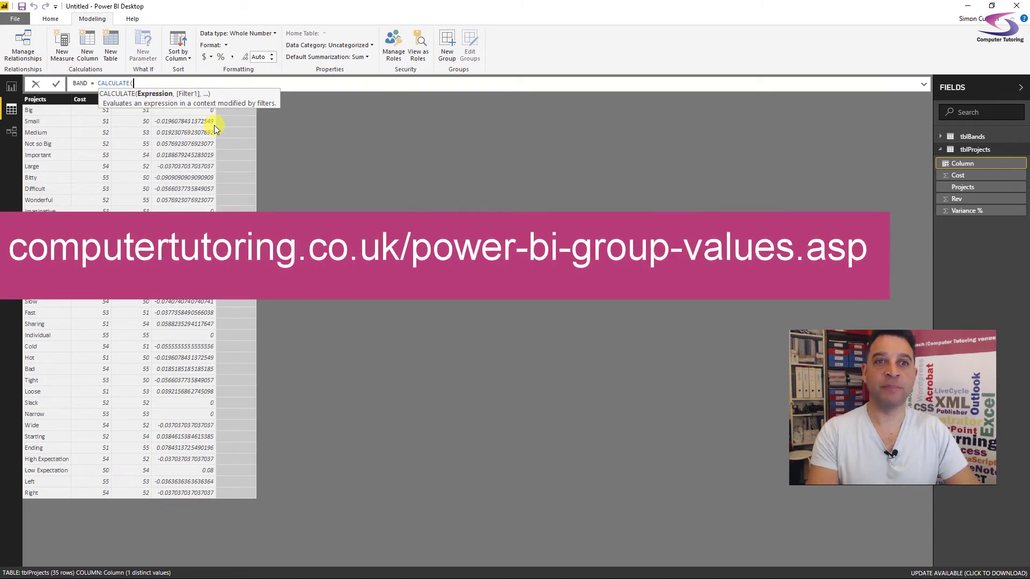
type("VALUES")
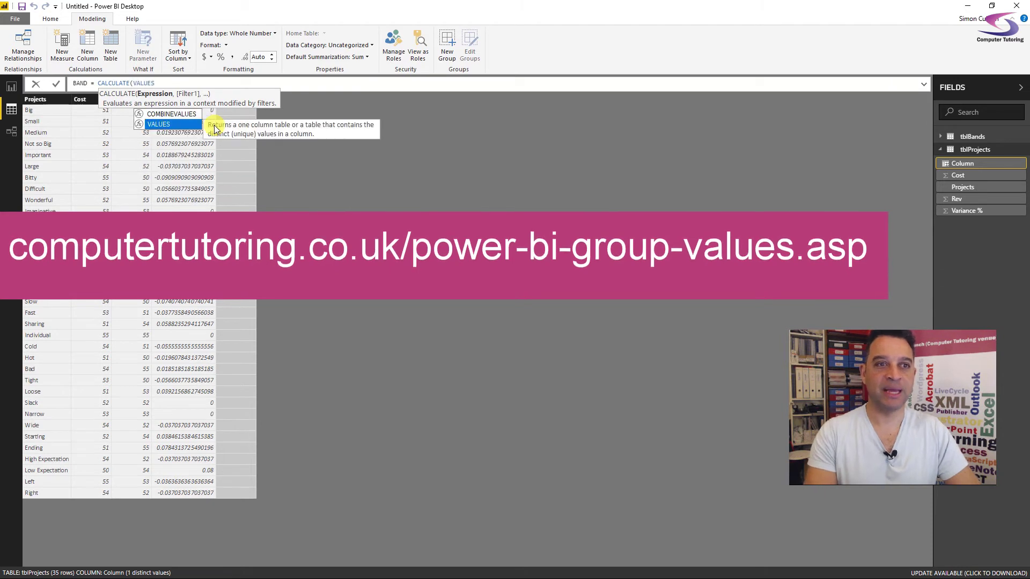
type("(")
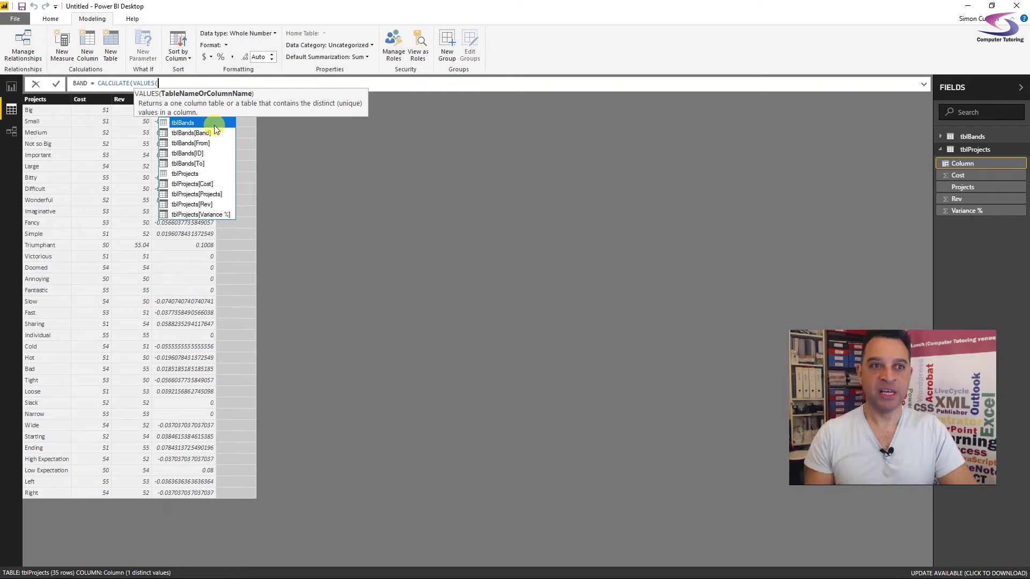
type("tbl")
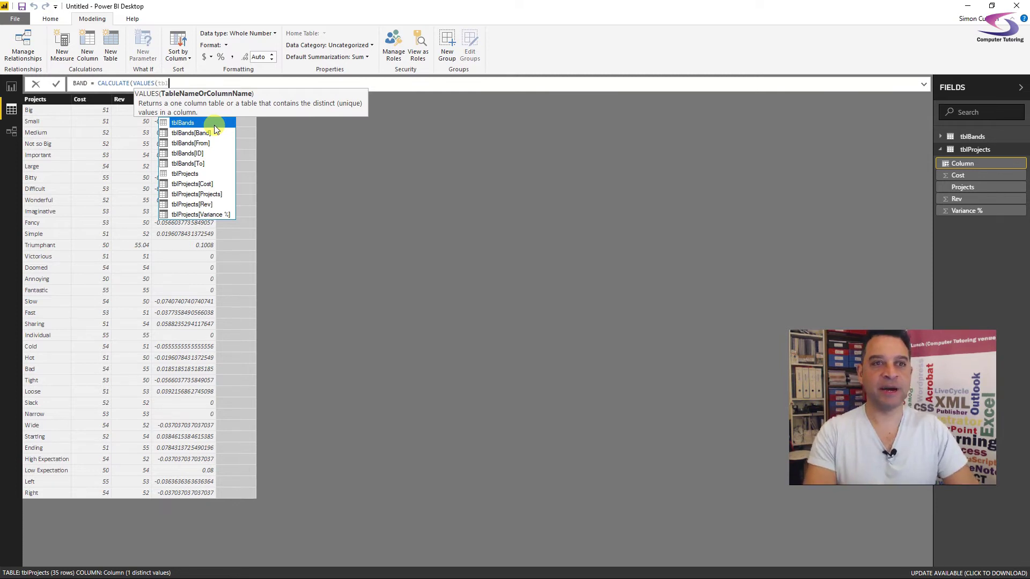
key("Tab")
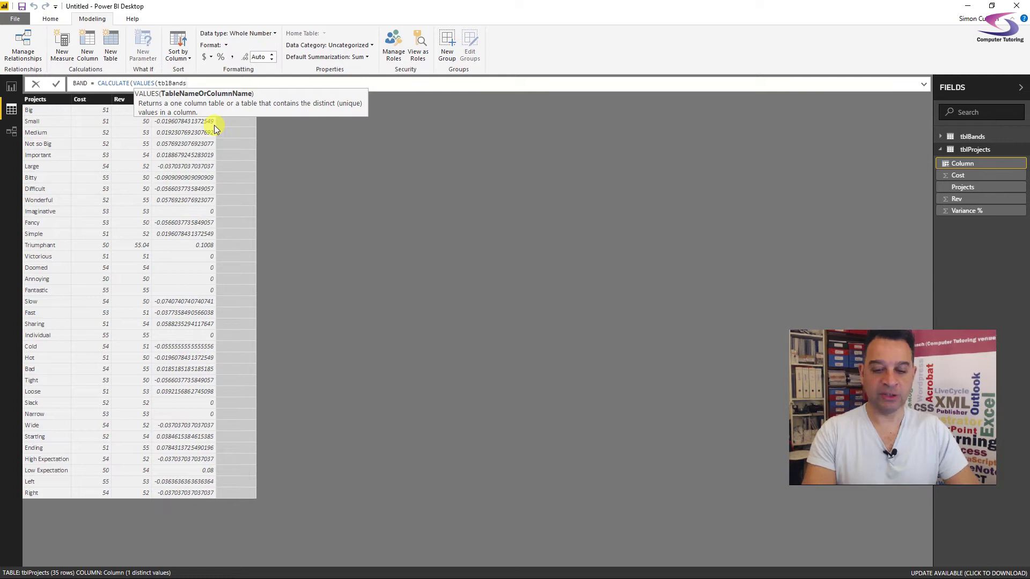
type("[B")
key("Tab")
type("),")
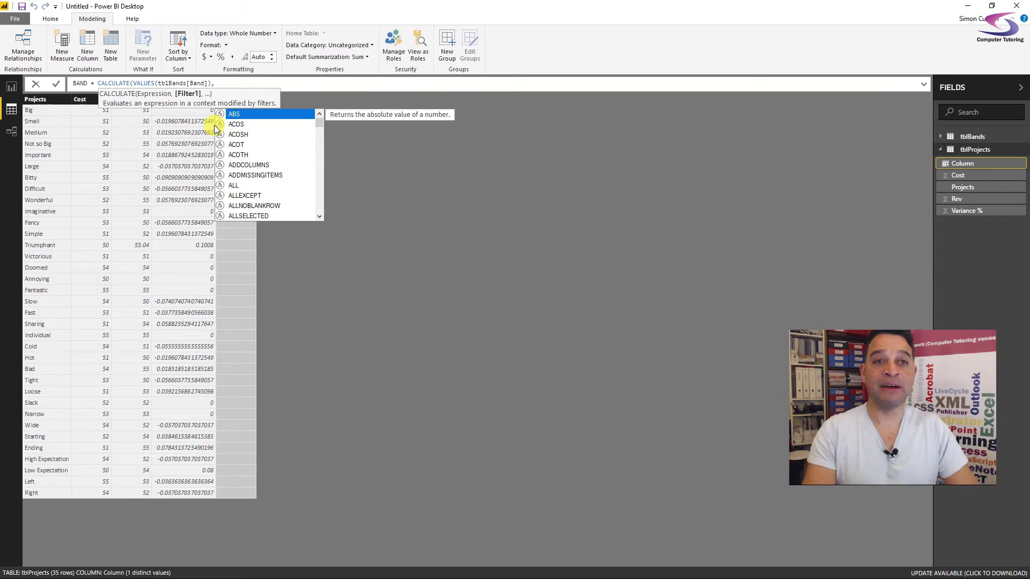
- Add FILTER(tblBands, tblProjects[Variance %] >= tblBands[From] as the first condition
type("FILTER")
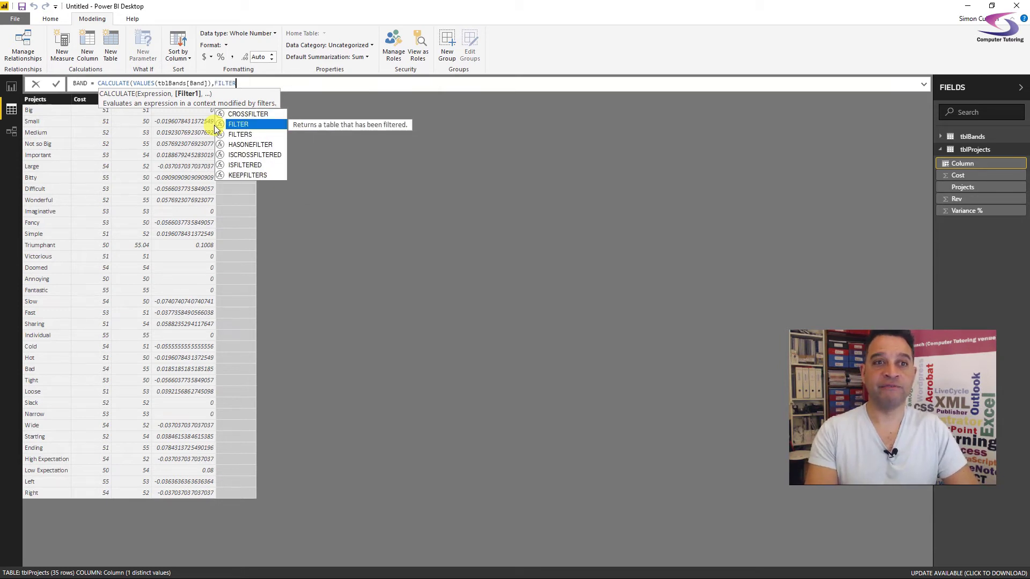
key("Tab")
type("tbl")
key("Tab")
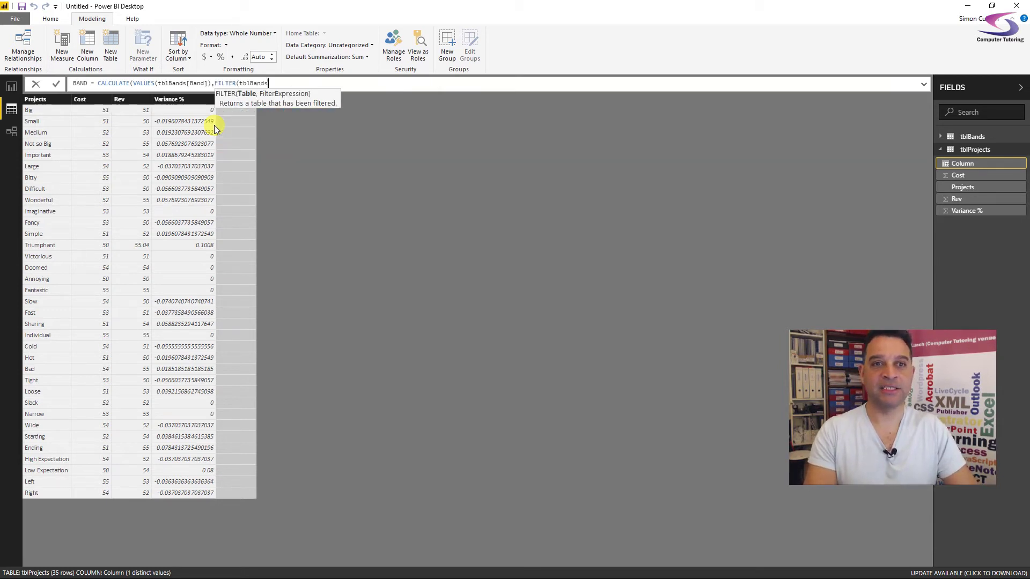
type(",")
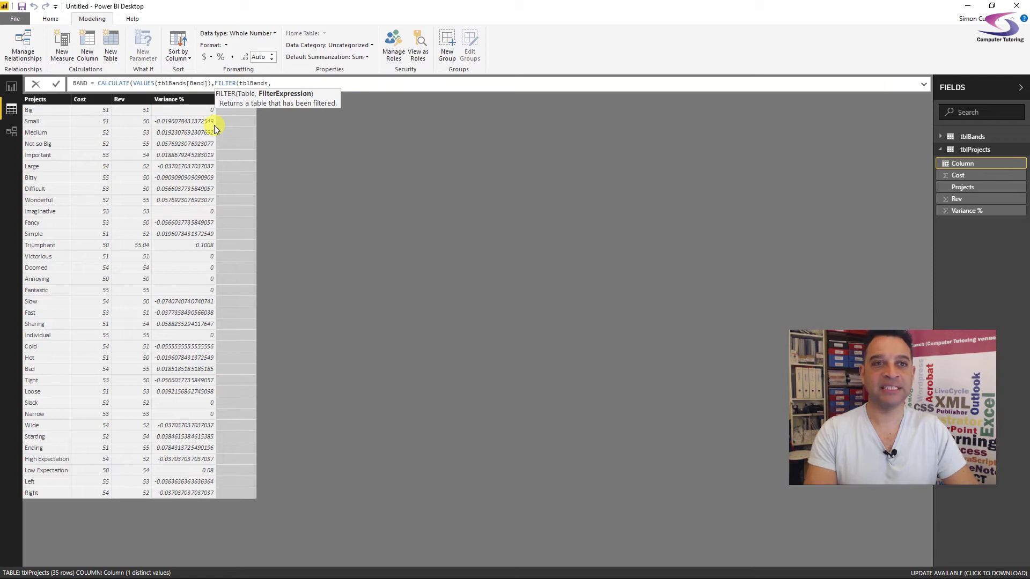
type("tblBands")
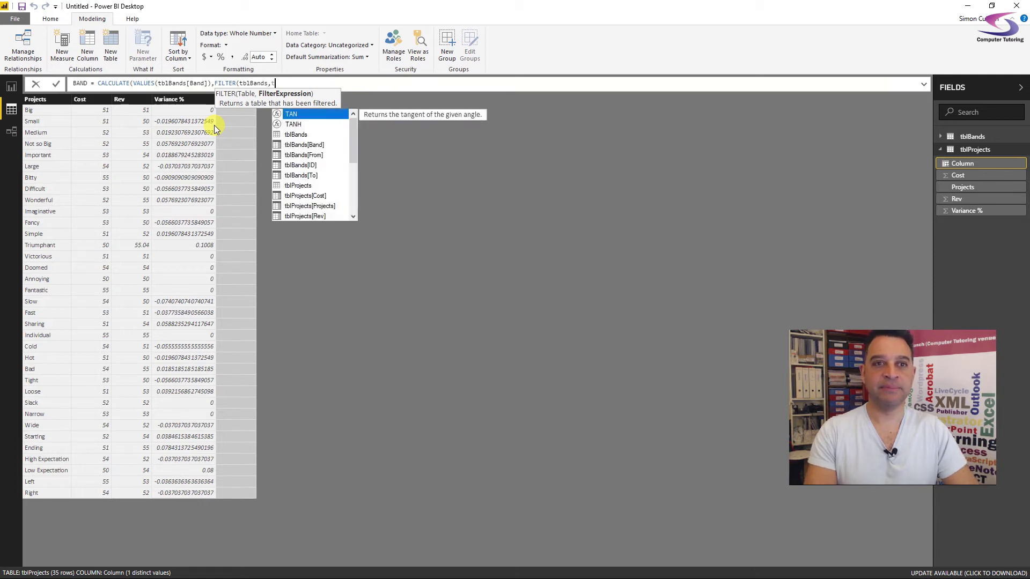
type("[")
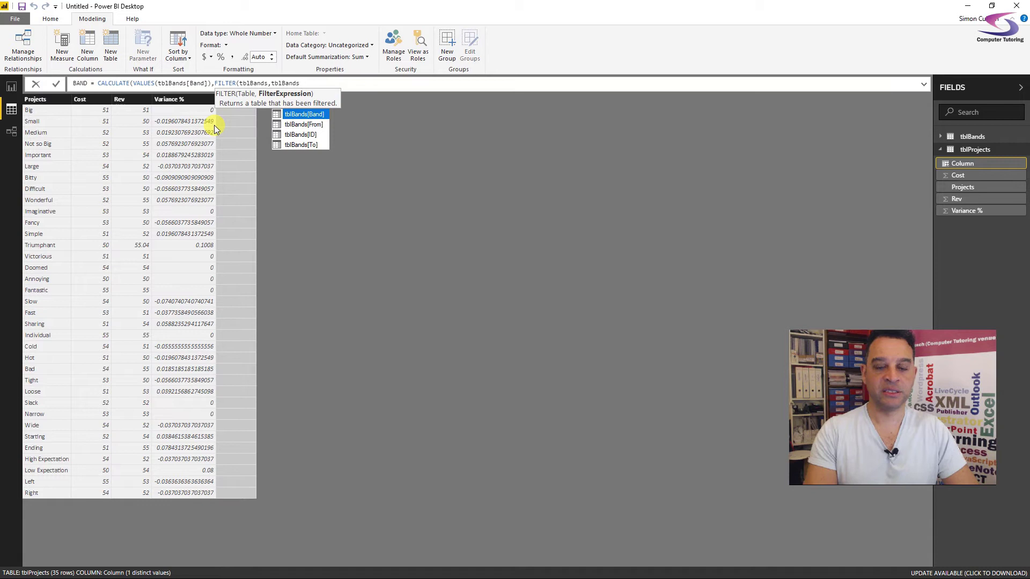
key("BackSpace")
key("BackSpace")
key("BackSpace")
key("BackSpace")
key("BackSpace")
key("BackSpace")
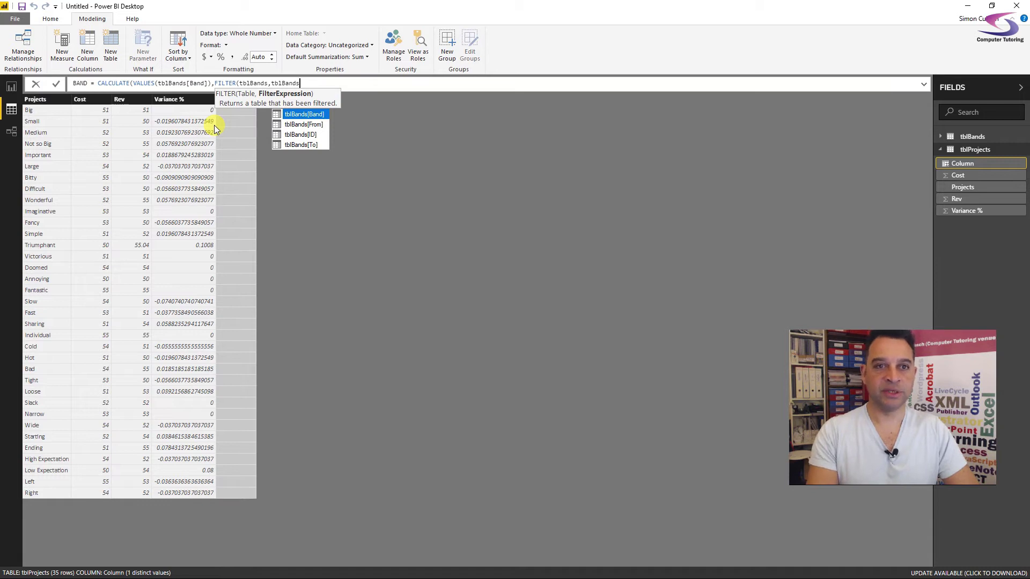
type("Projects")
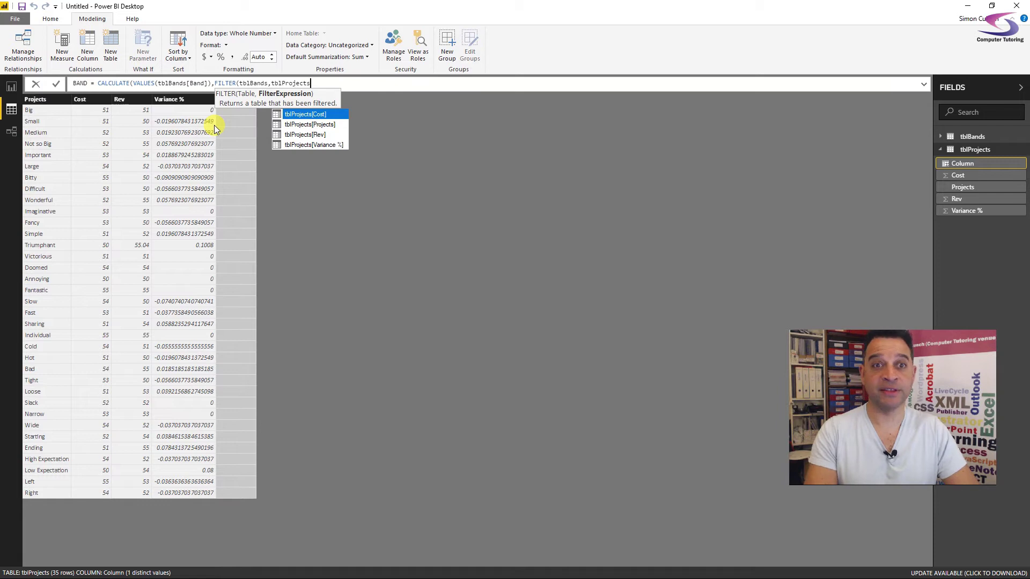
type("[va")
key("Tab")
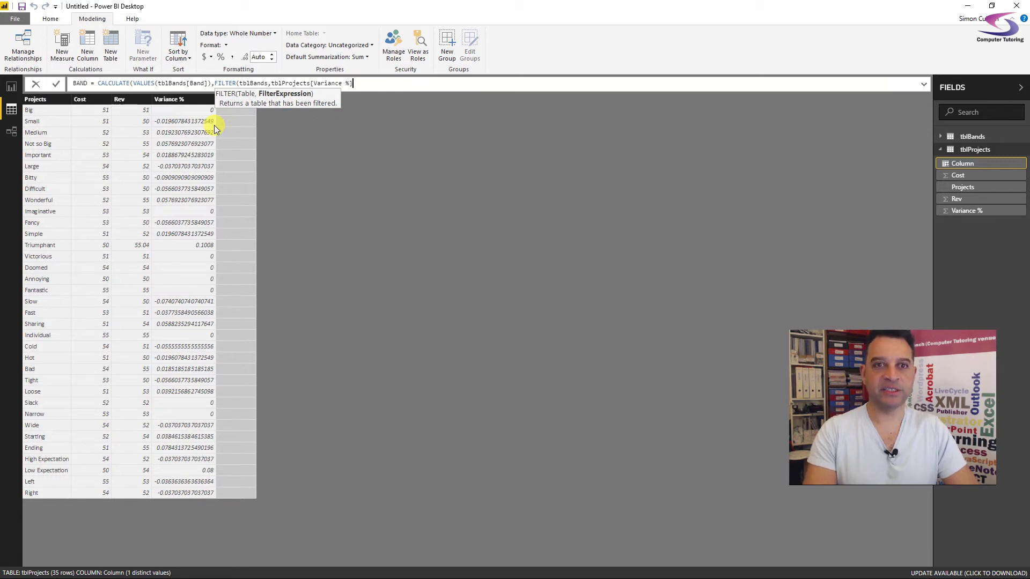
type(">=tblBands")
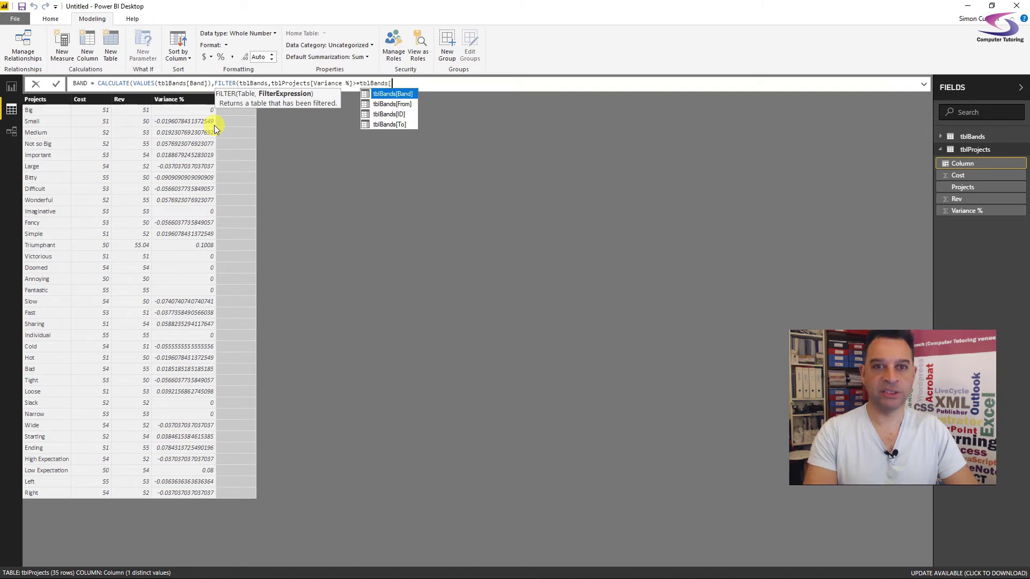
type("[")
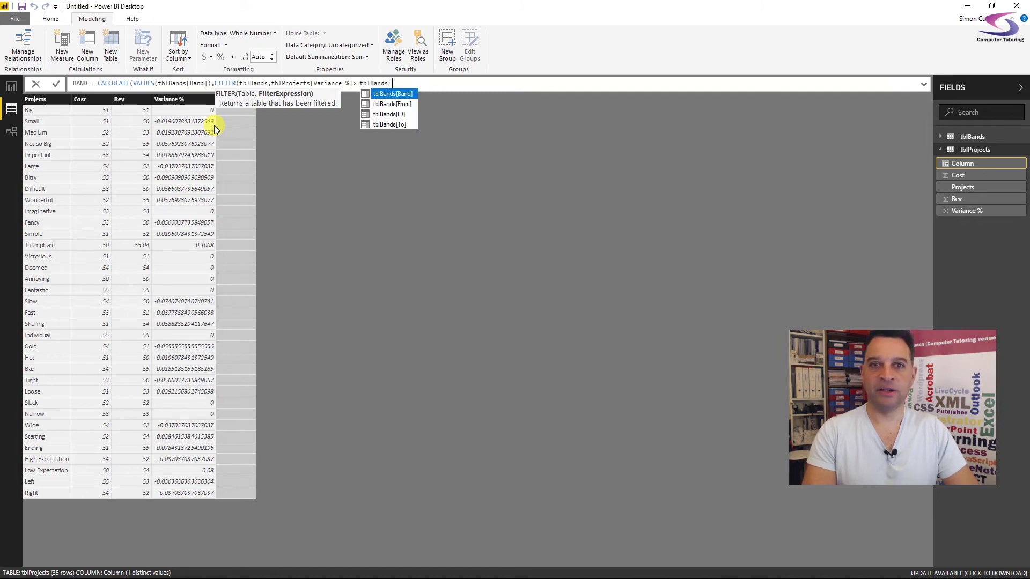
type("f")
key("Tab")
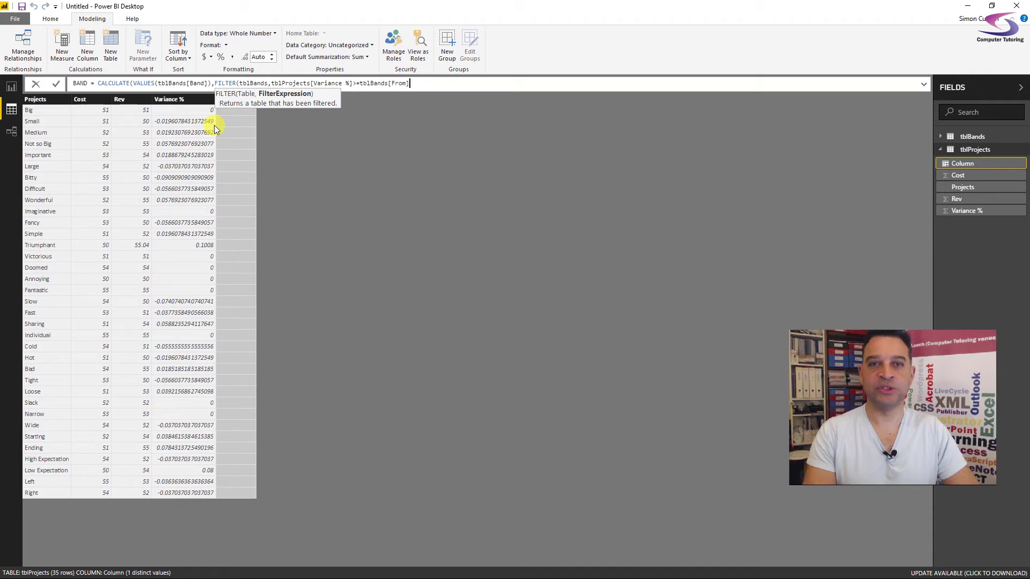
- Add && tblProjects[Variance %] <= tblBands[To] and close all brackets
type("&&")
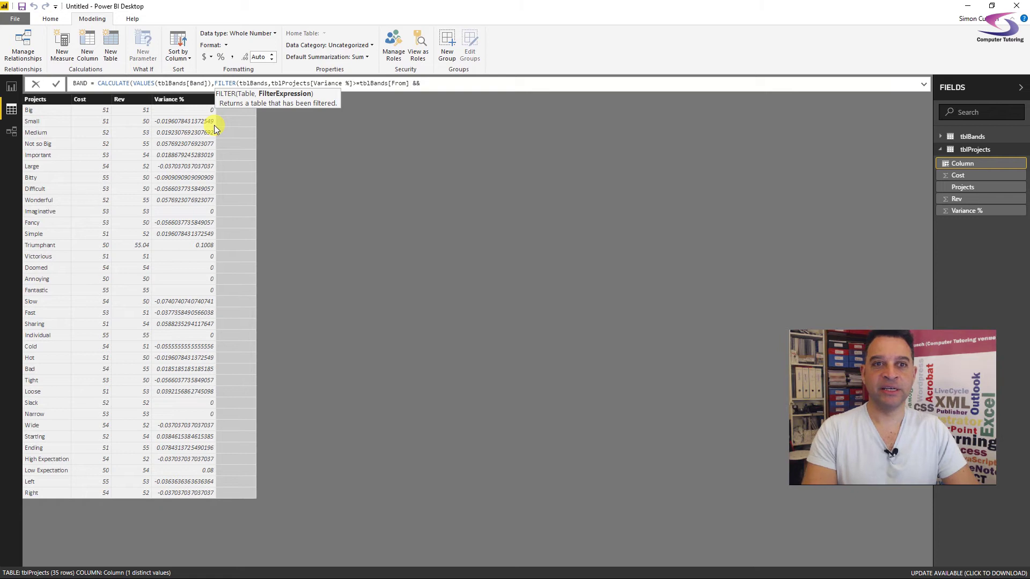
type(" tblProjects")
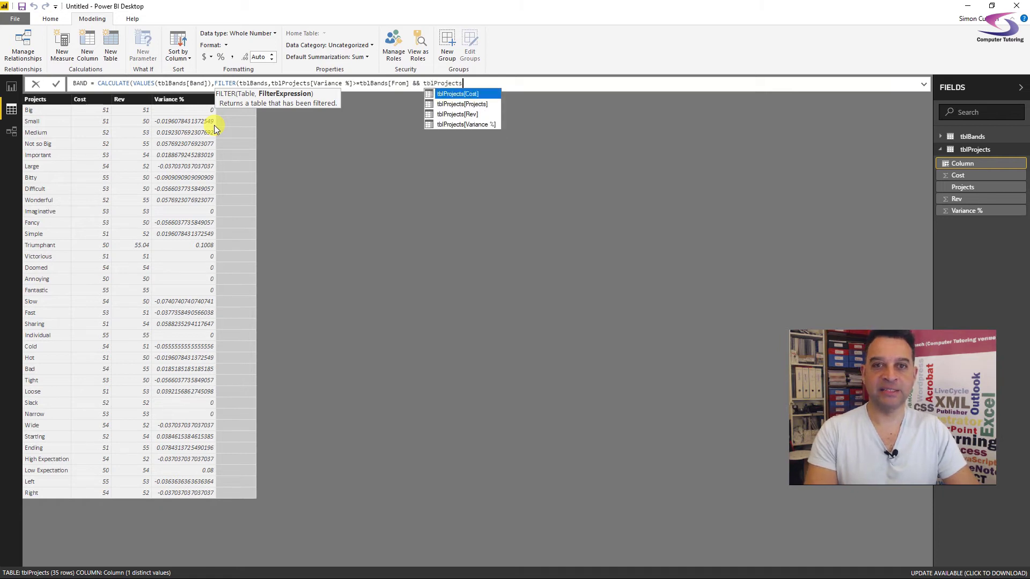
type("[va")
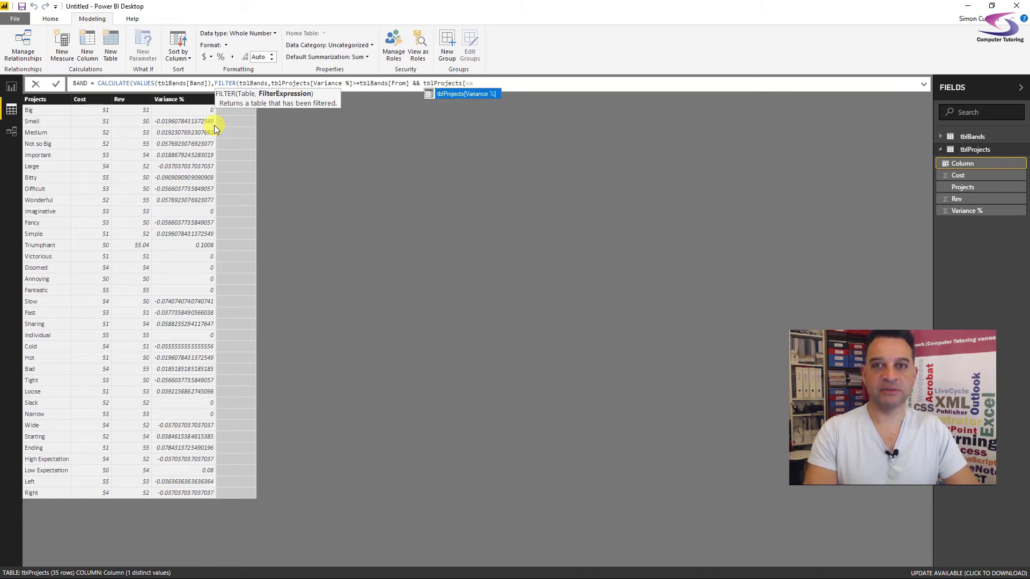
key("Tab")
type("<")
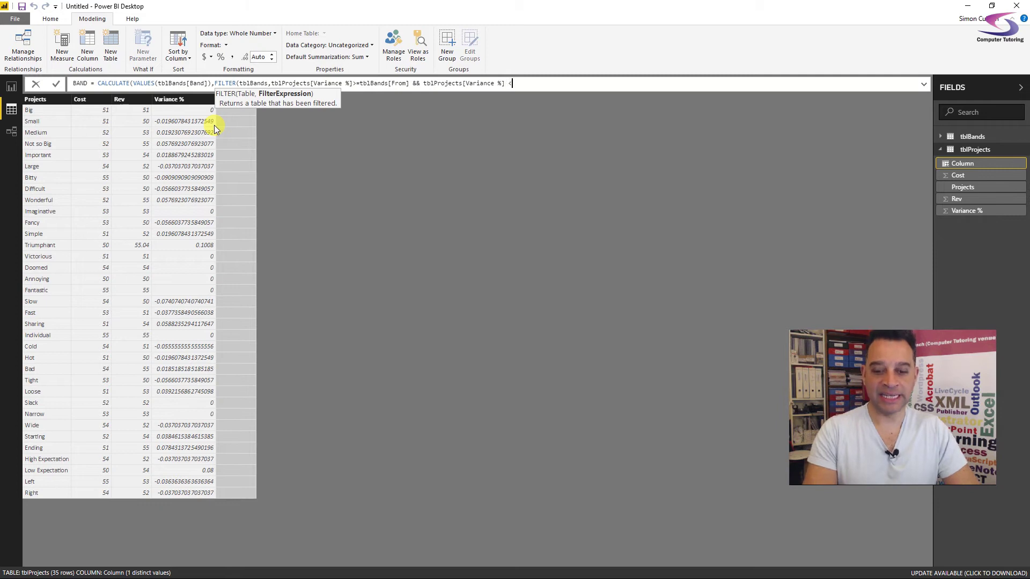
type("= tbl")
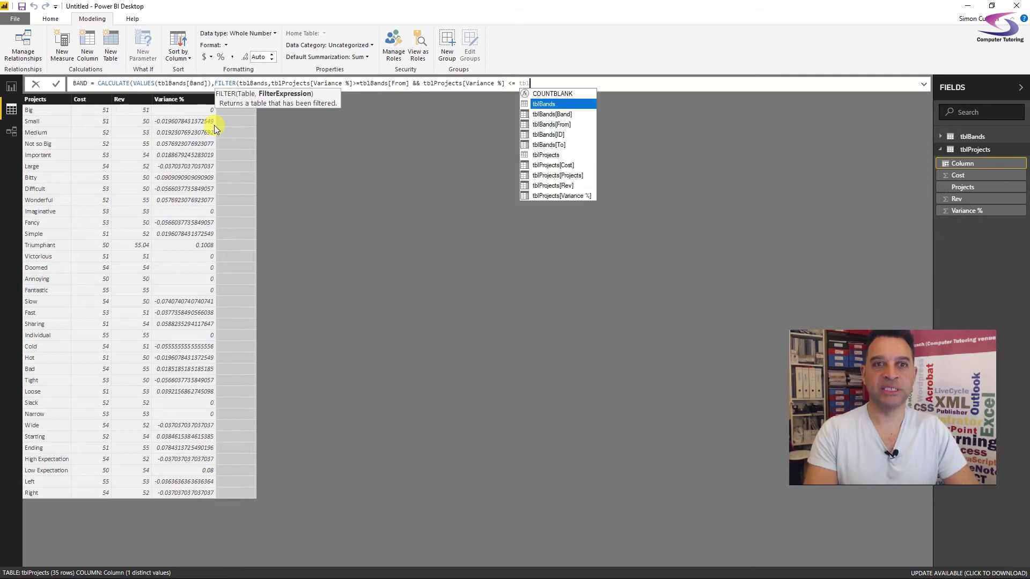
type("Bands")
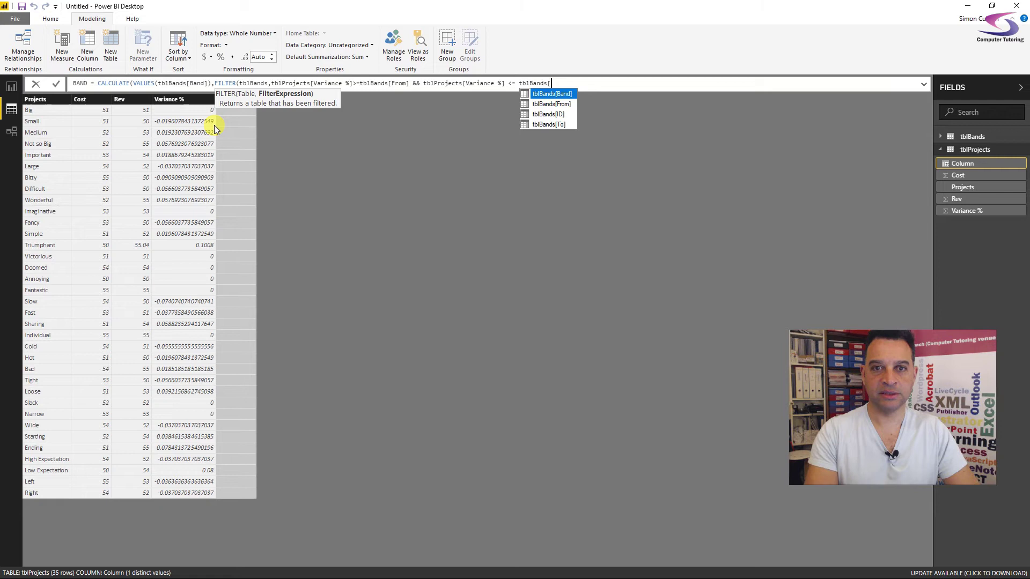
type("[to")
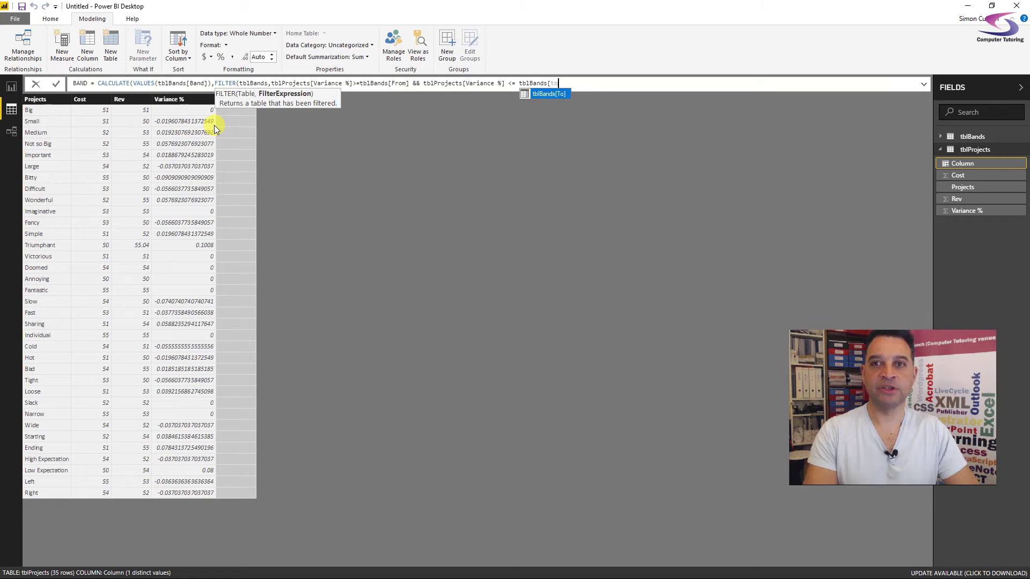
key("Tab")
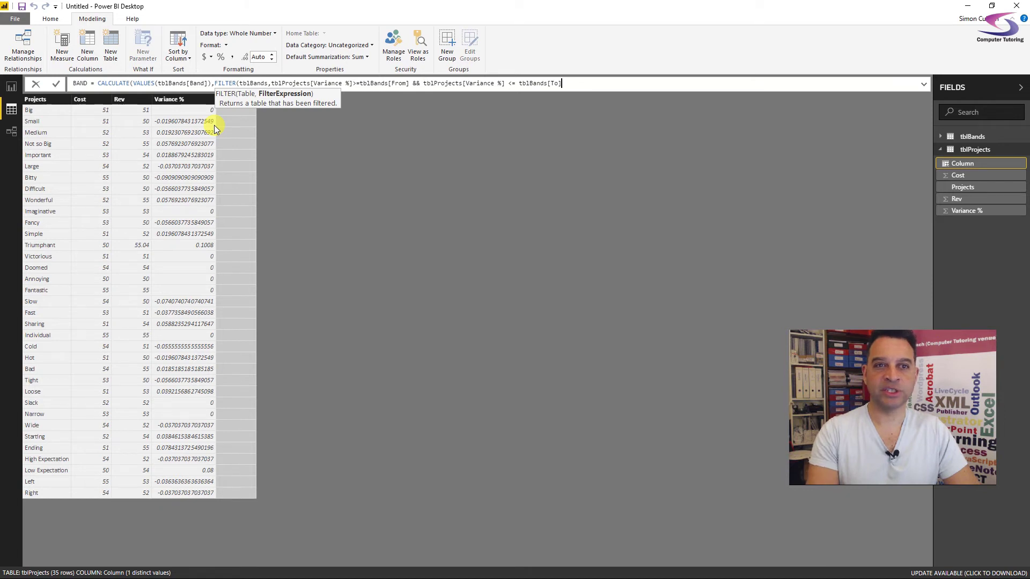
type(")")
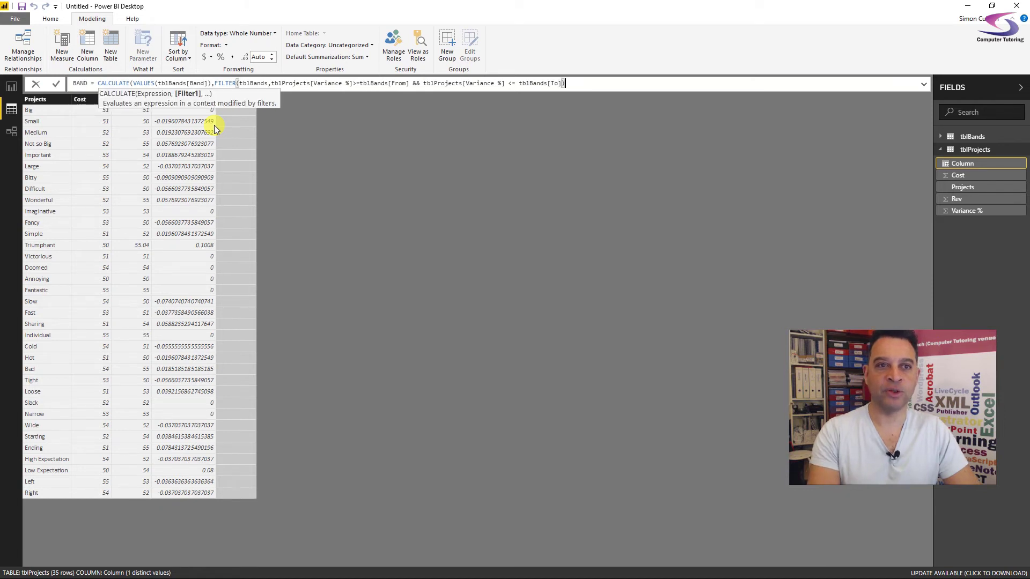
type(")")
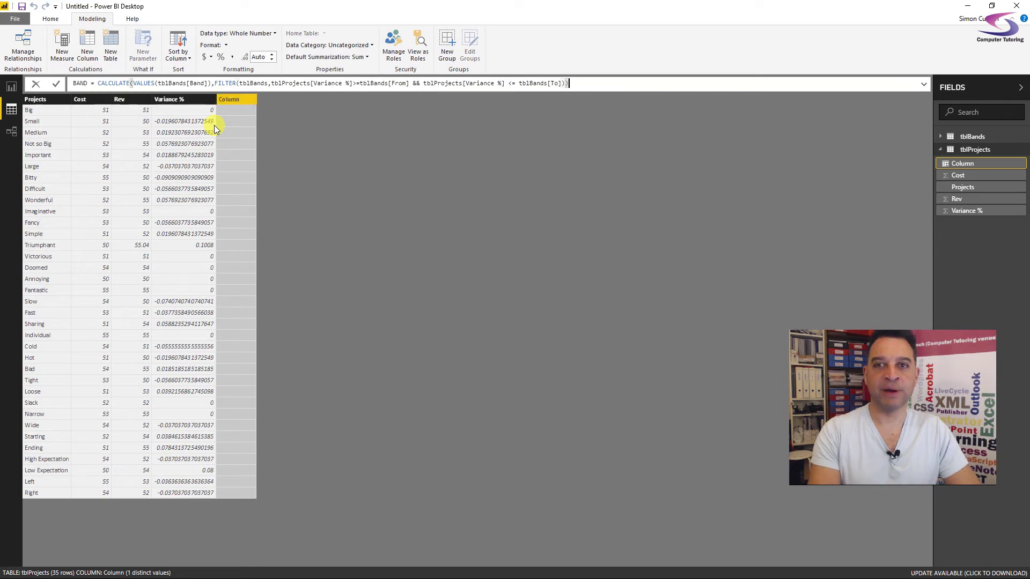
- Commit the BAND formula so all 35 projects show their band labels
key("Return")
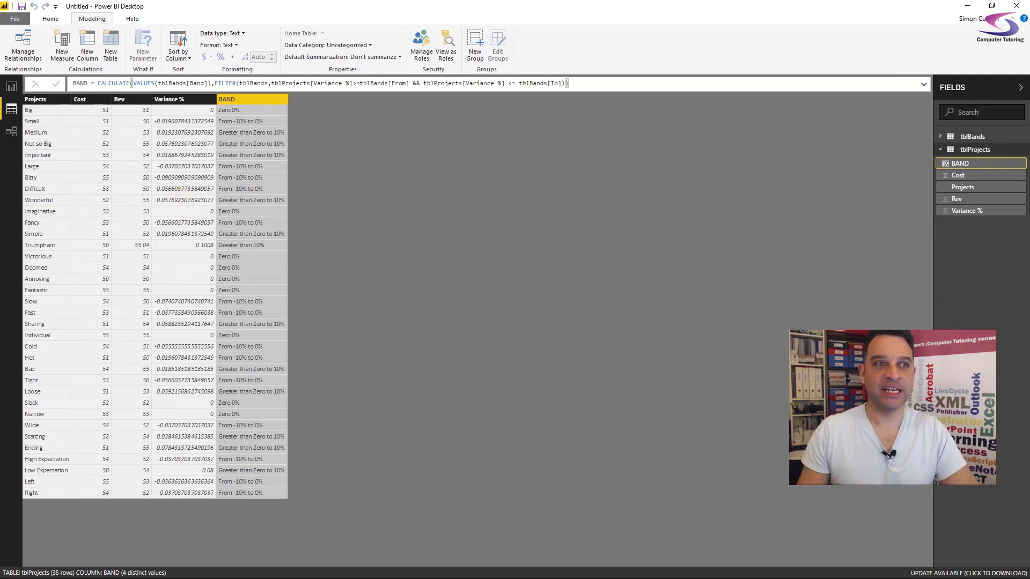
- On the report page, add a donut chart with BAND as Legend and Cost as Values
left_click(12, 86)
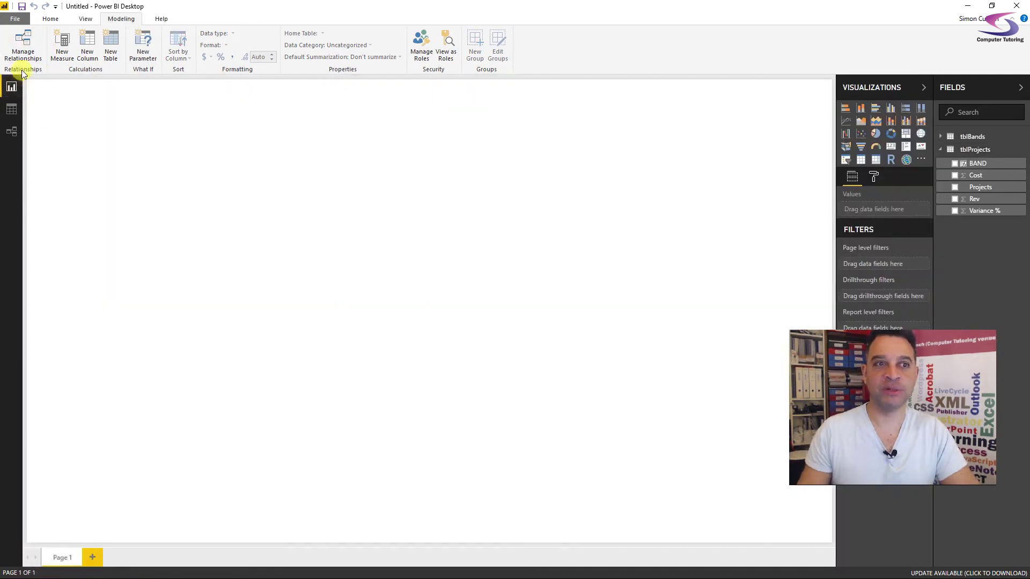
left_click(891, 133)
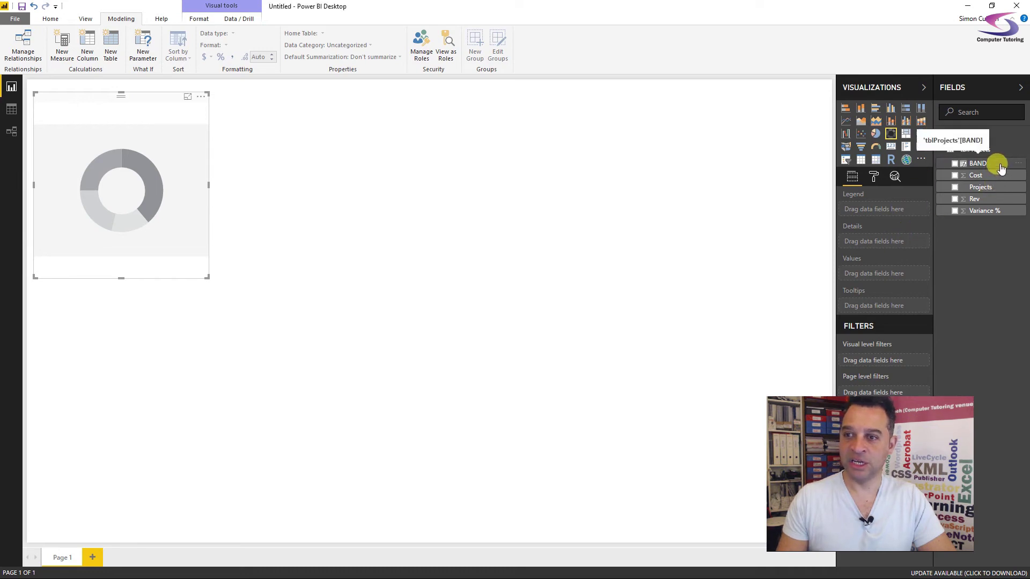
left_click_drag(1001, 168, 903, 209)
left_click_drag(990, 181, 884, 276)
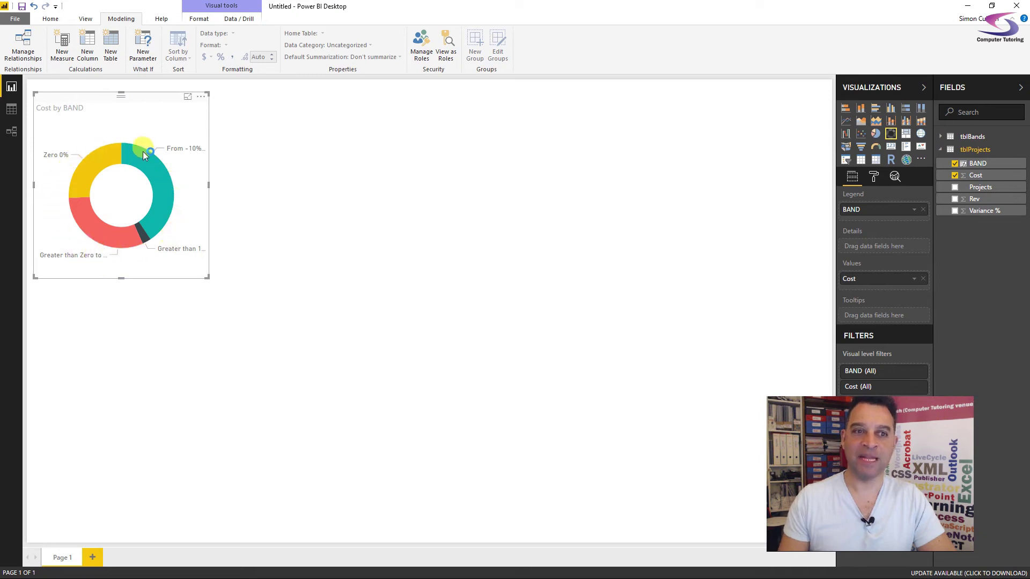
- Summarize Cost as Count and enlarge the donut chart on the page
mouse_move(98, 165)
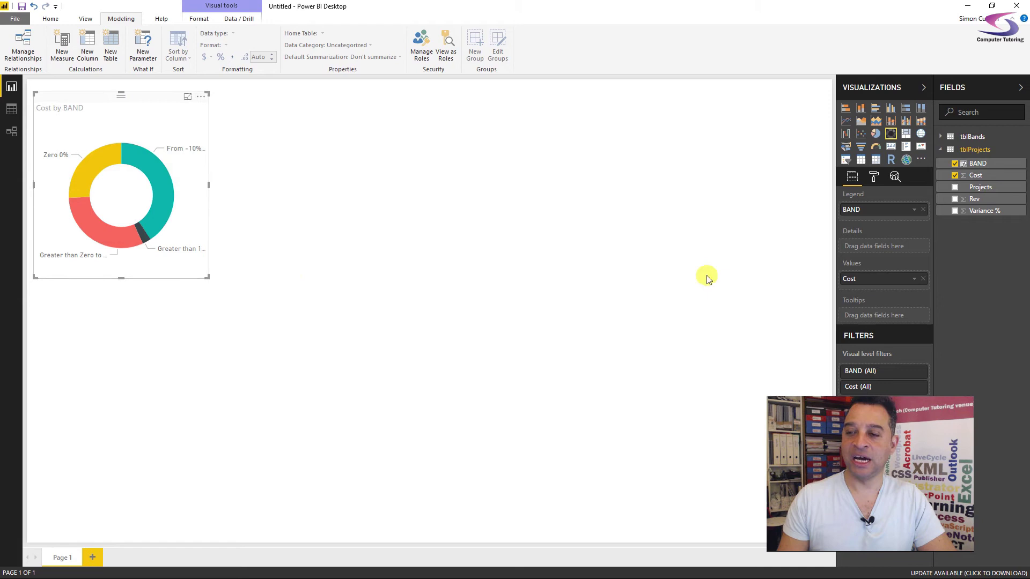
left_click(914, 278)
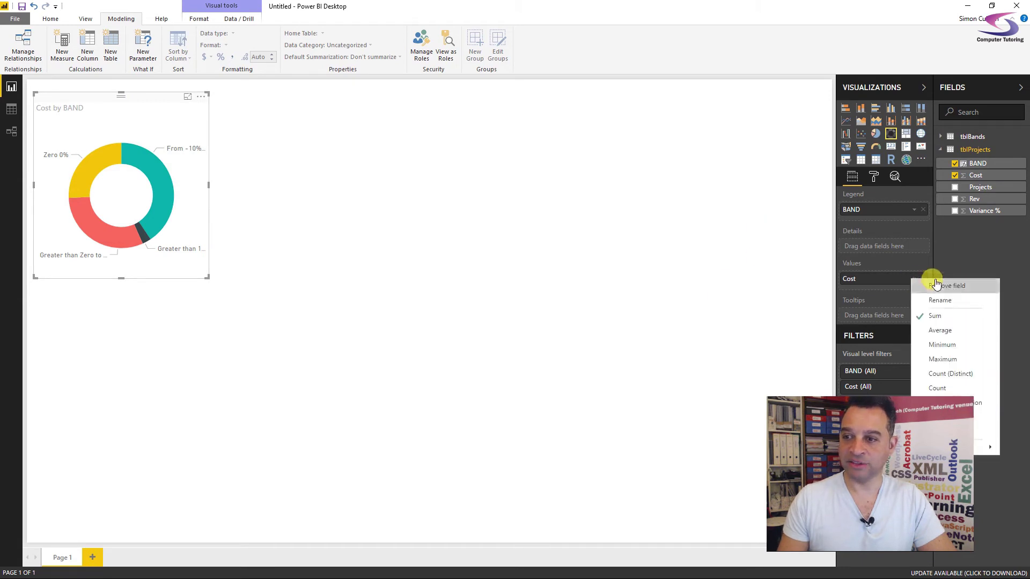
left_click(940, 388)
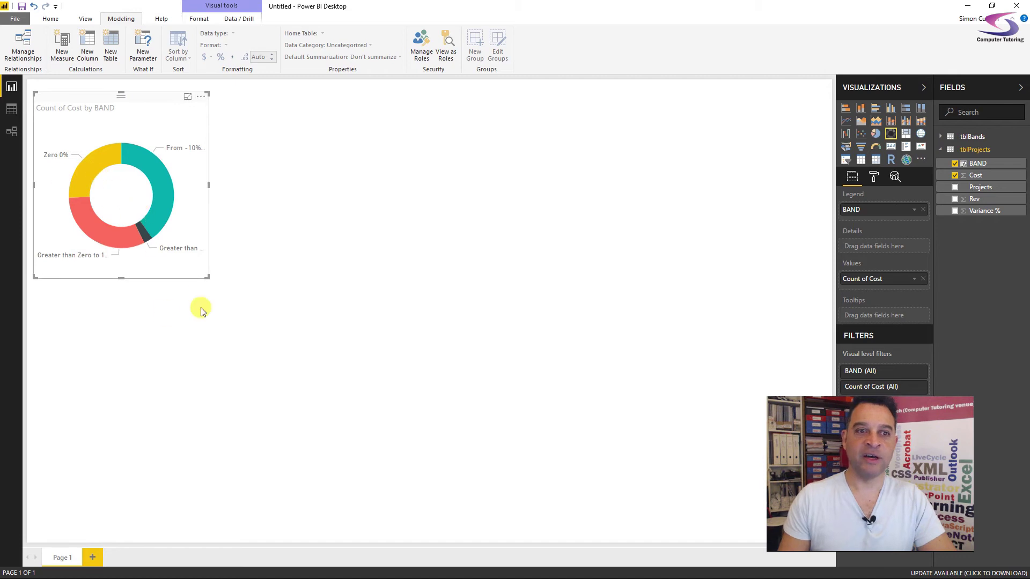
left_click_drag(208, 278, 396, 403)
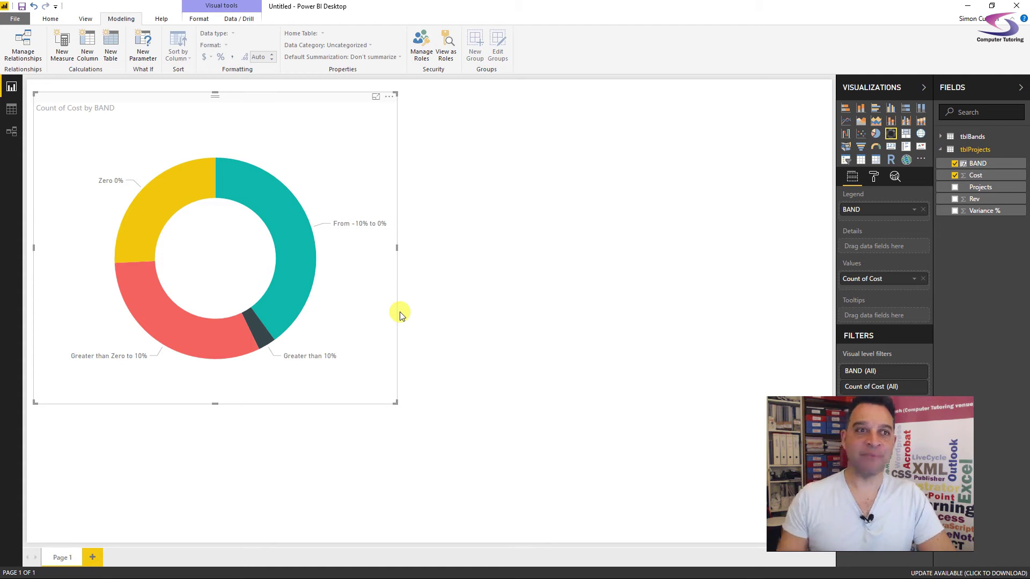
- Show the BAND column's CALCULATE(VALUES(tblBands[Band]),FILTER(tblBands,…)) formula in the expanded formula bar to review it
left_click(980, 164)
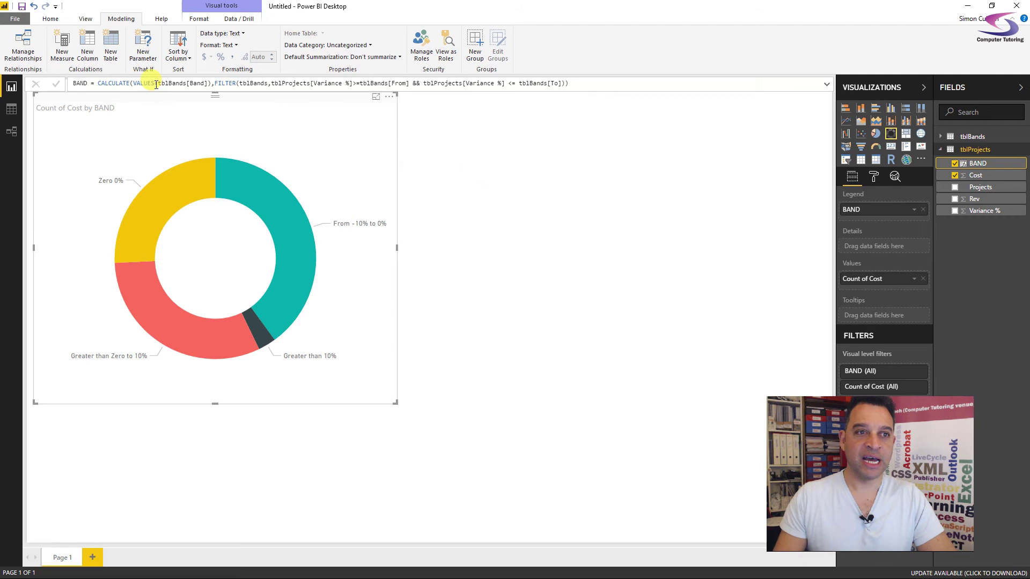
left_click(828, 84)
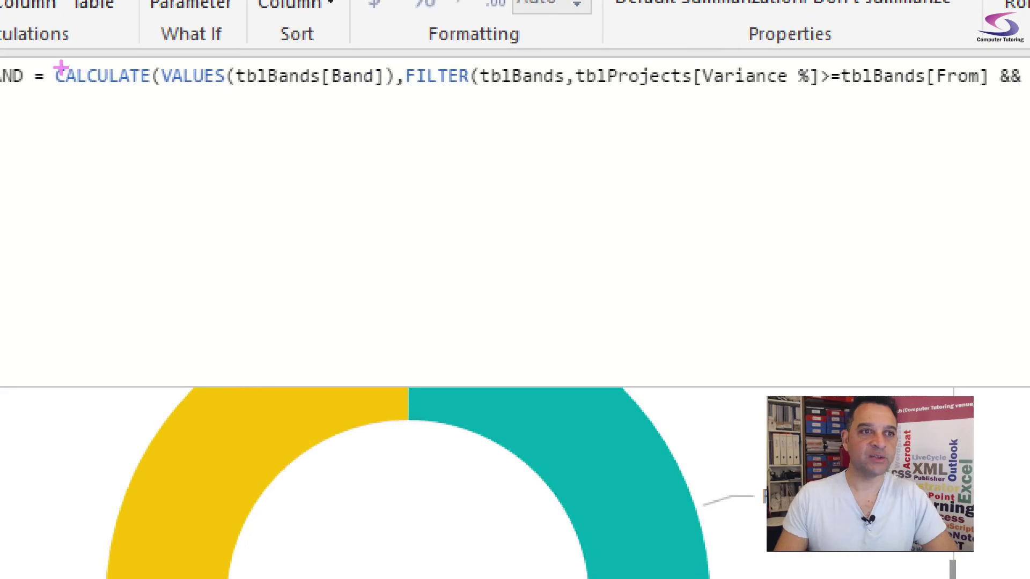
left_click_drag(45, 58, 175, 101)
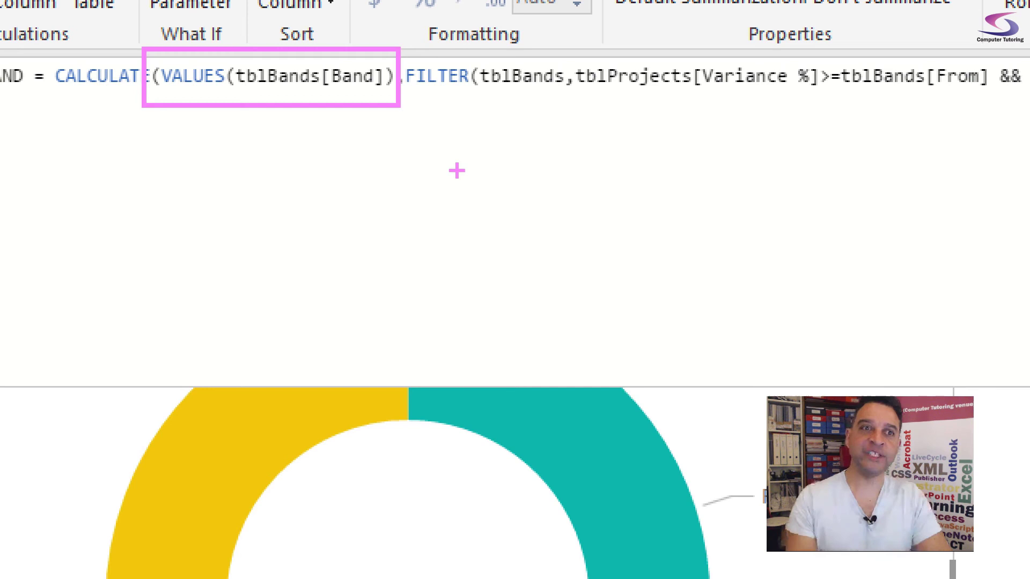
left_click_drag(232, 90, 377, 89)
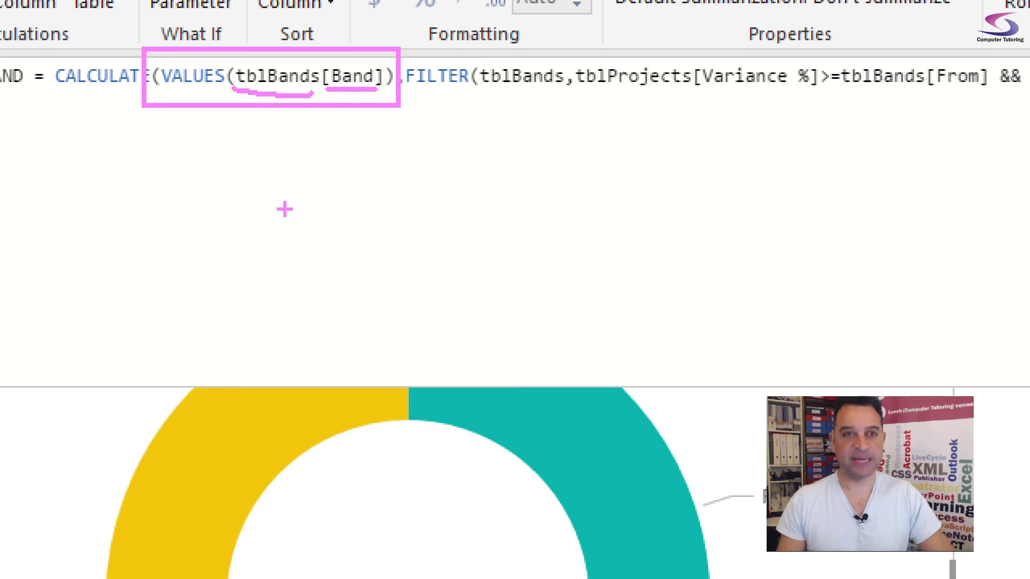
key("e")
key("Escape")
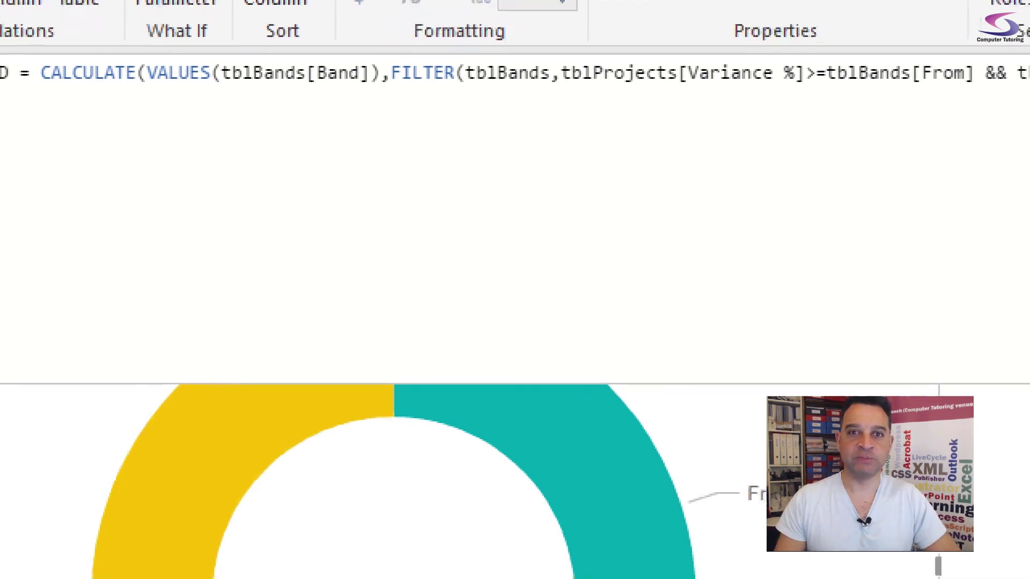
left_click(196, 88)
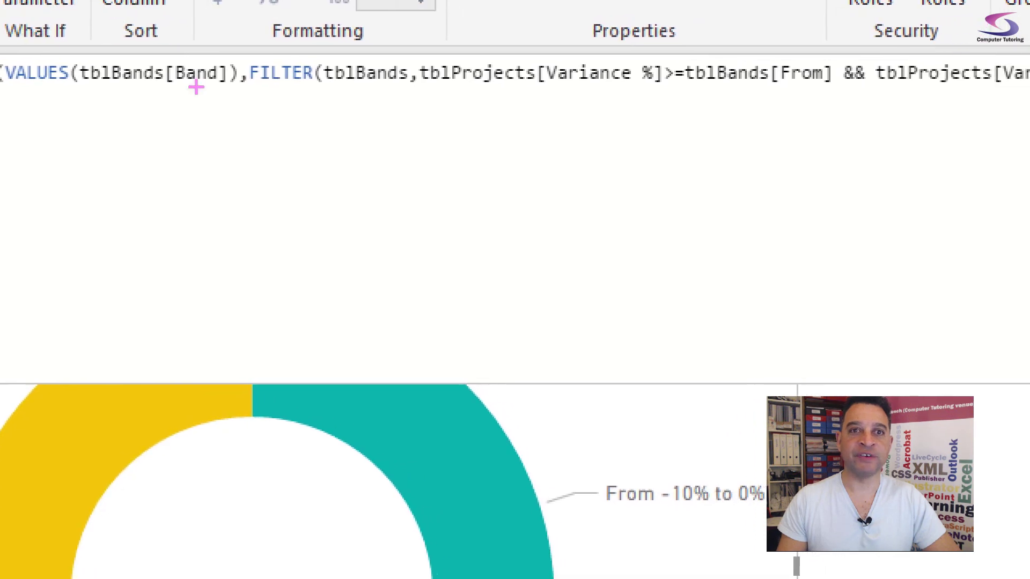
left_click_drag(241, 56, 309, 93)
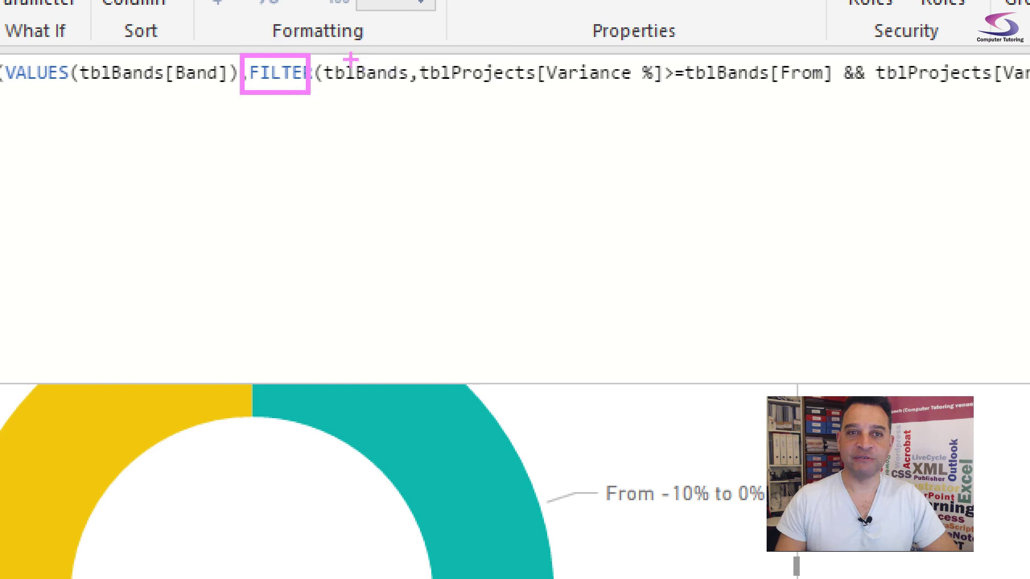
left_click_drag(315, 46, 406, 100)
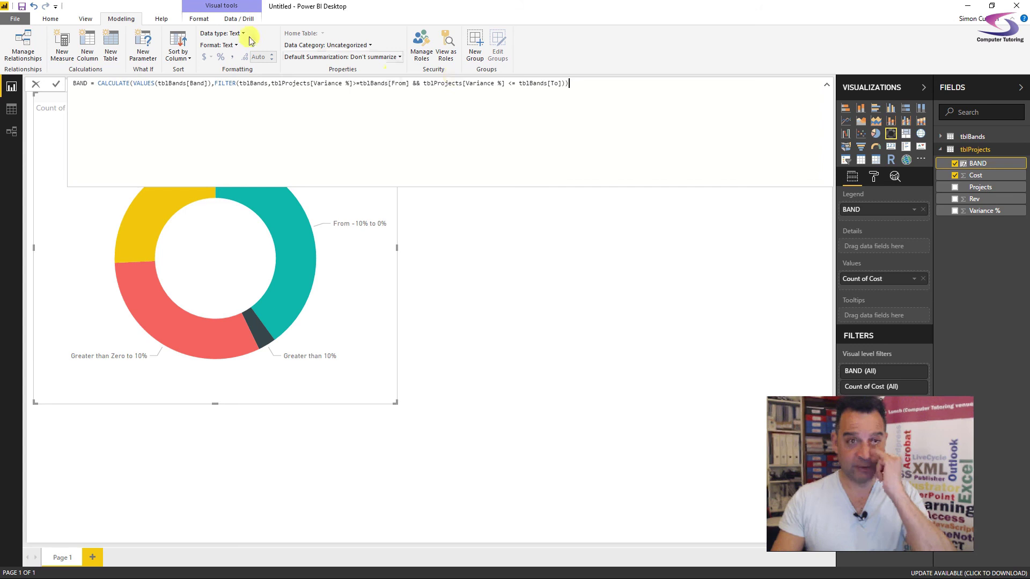
- Collapse the formula bar and open a new group for the Variance % field
left_click(826, 85)
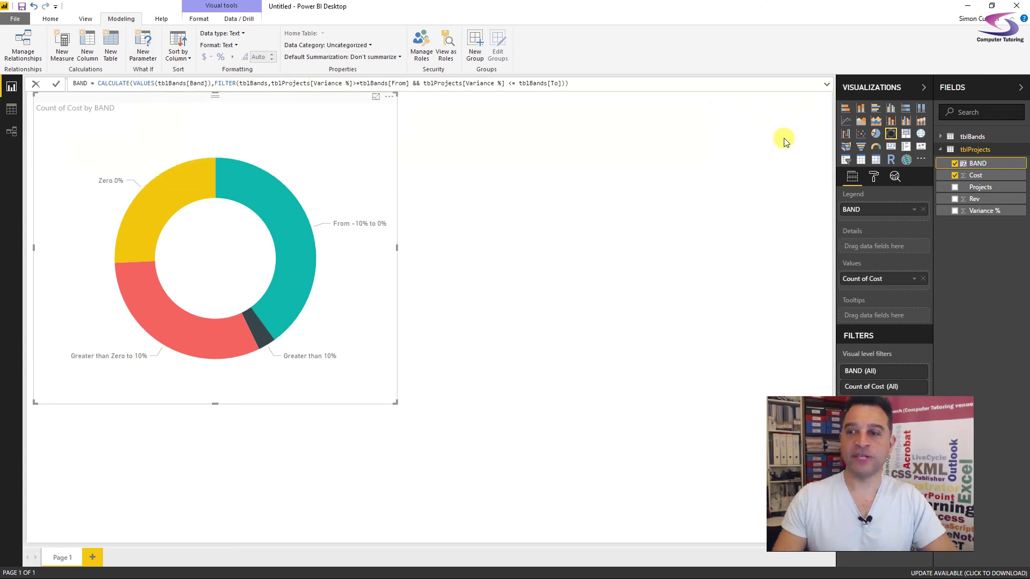
left_click(1019, 211)
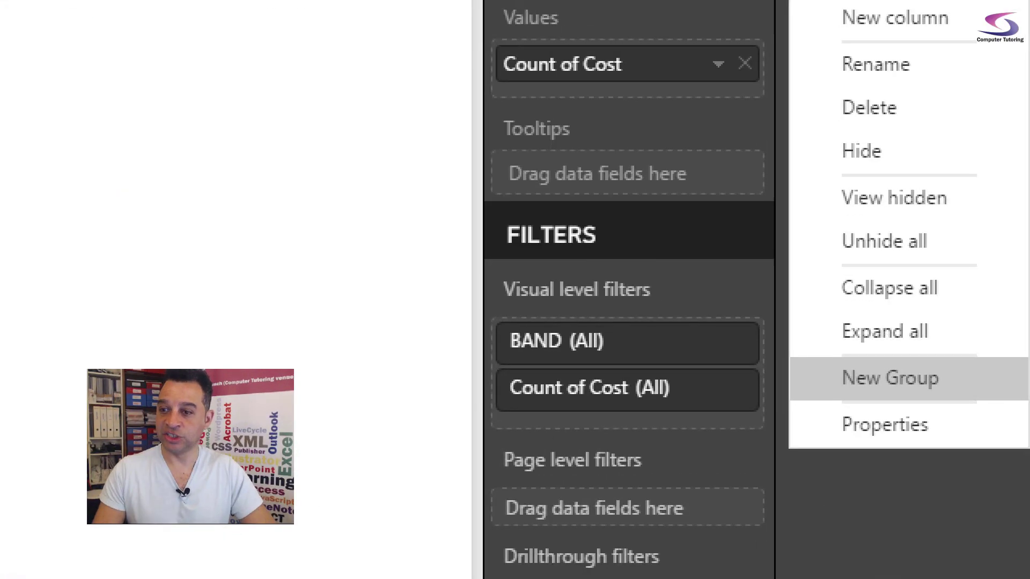
left_click_drag(950, 409, 976, 409)
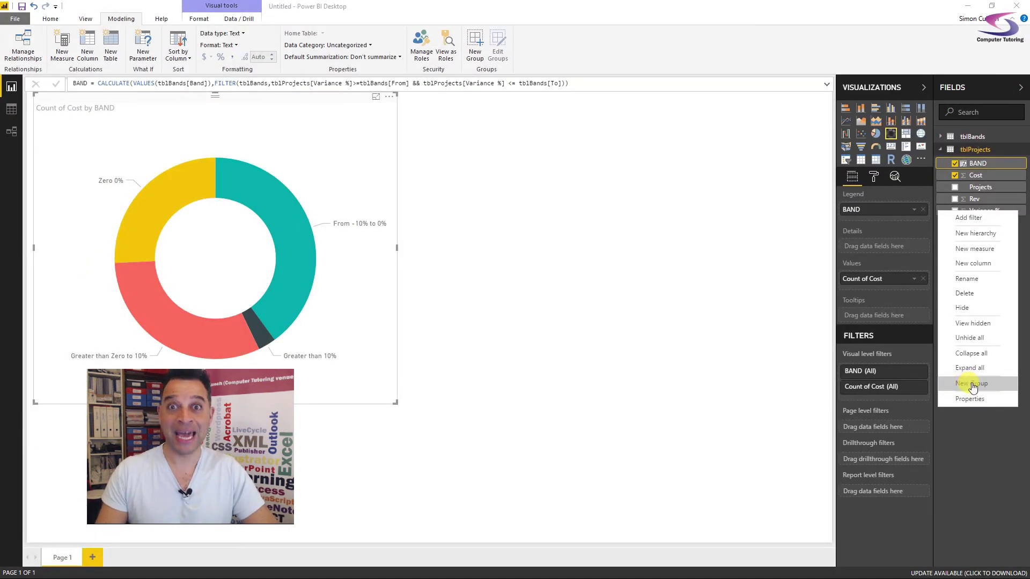
key("Escape")
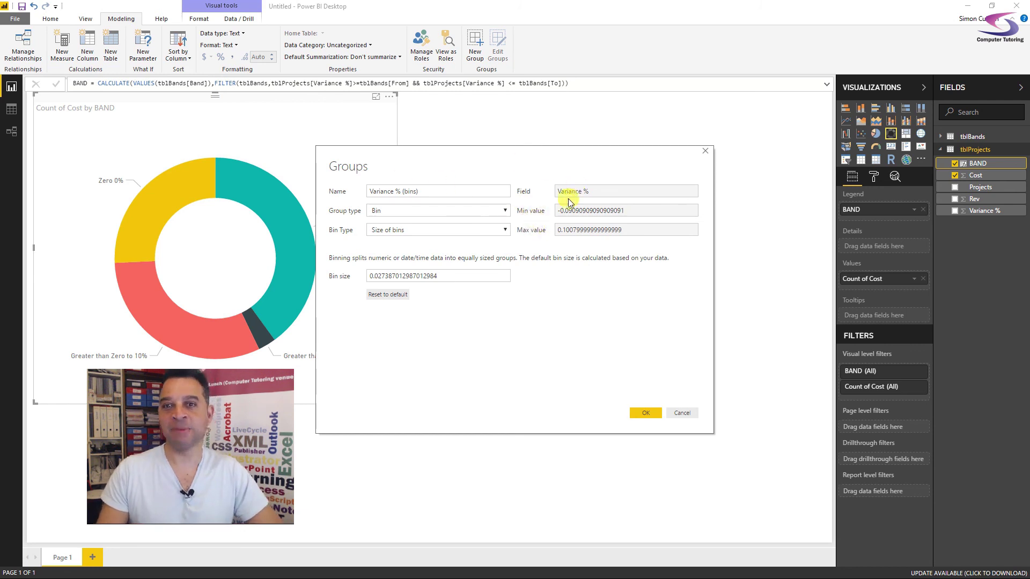
- Switch the Variance % group type from Bin to List and select the eight negative values
left_click(502, 209)
left_click(452, 218)
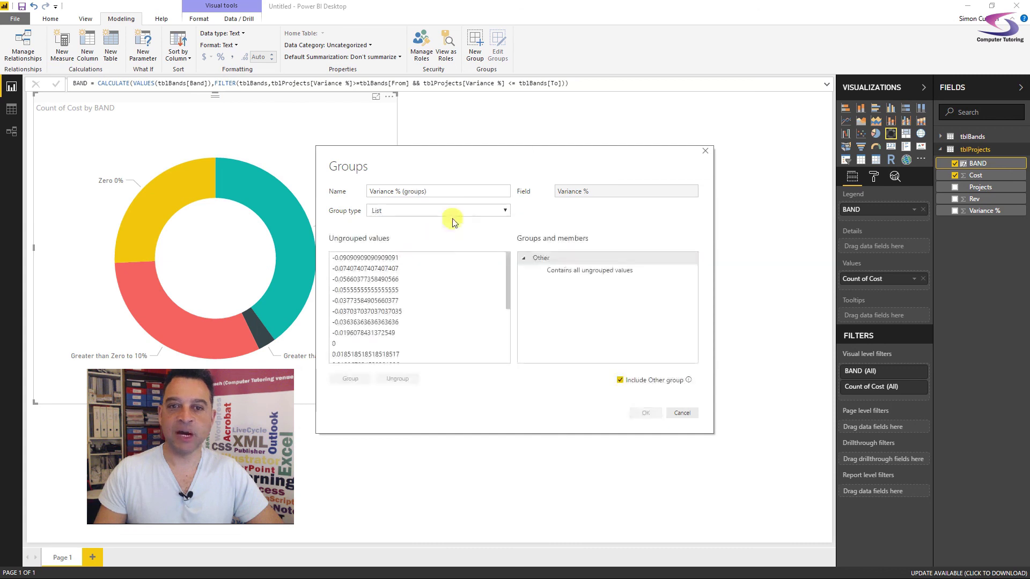
left_click(367, 258)
left_click(355, 332, "shift")
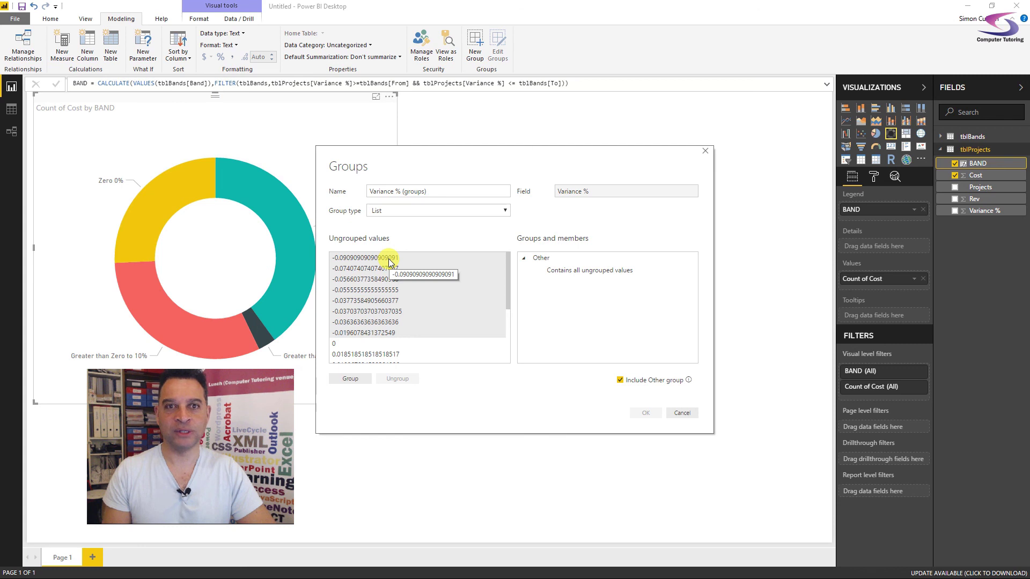
- Close the Groups dialog without creating a group, returning to the doughnut chart
left_click(705, 150)
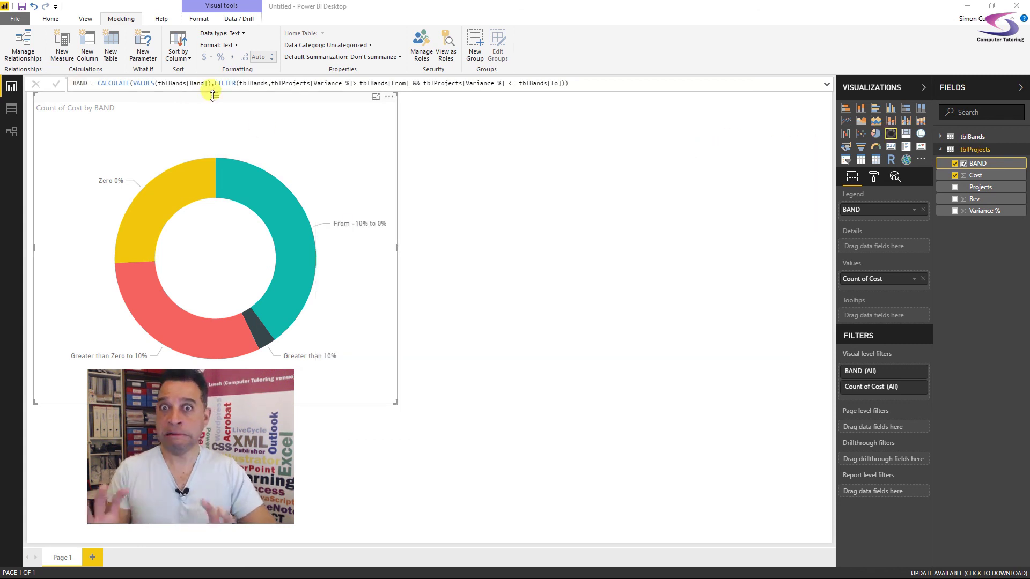